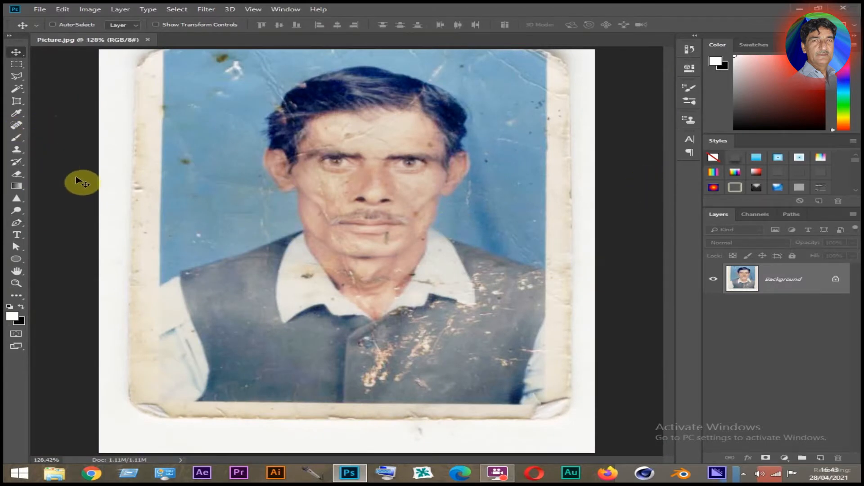
Start a Pen tool path at the left sleeve's outer edge, running down and across the portrait's bottom edge to its right corner
click(16, 222)
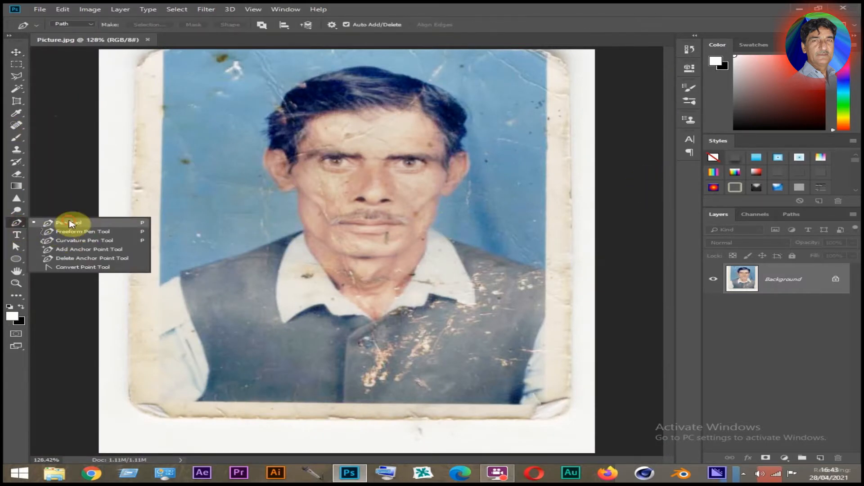
click(68, 223)
click(160, 287)
click(157, 399)
click(541, 403)
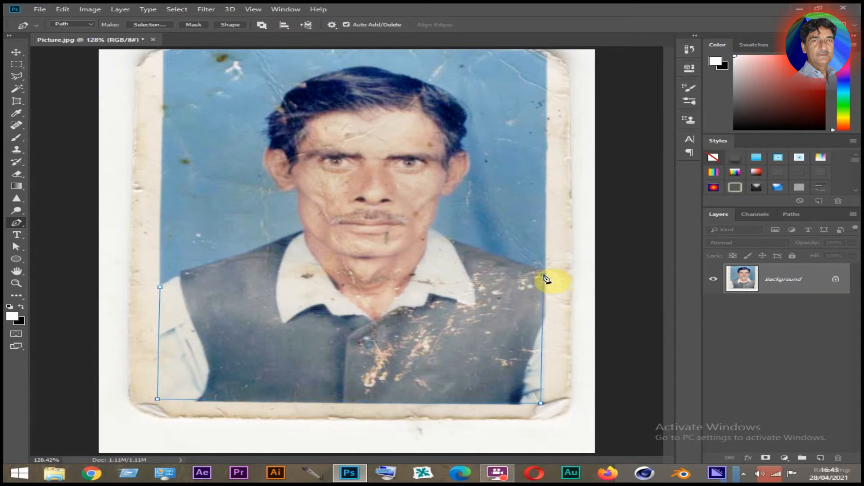
Continue the path up the portrait's right edge and along the top of the right shoulder to the shirt collar
key(ctrl+plus)
drag(570, 295, 320, 295)
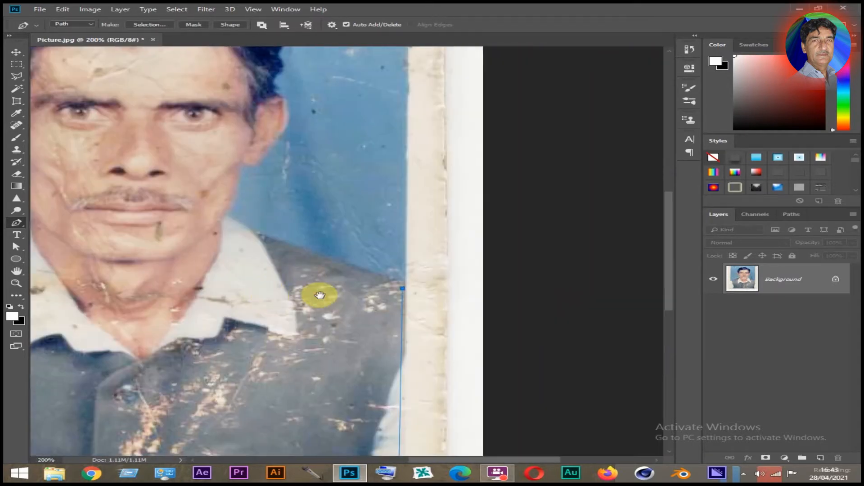
key(ctrl+plus)
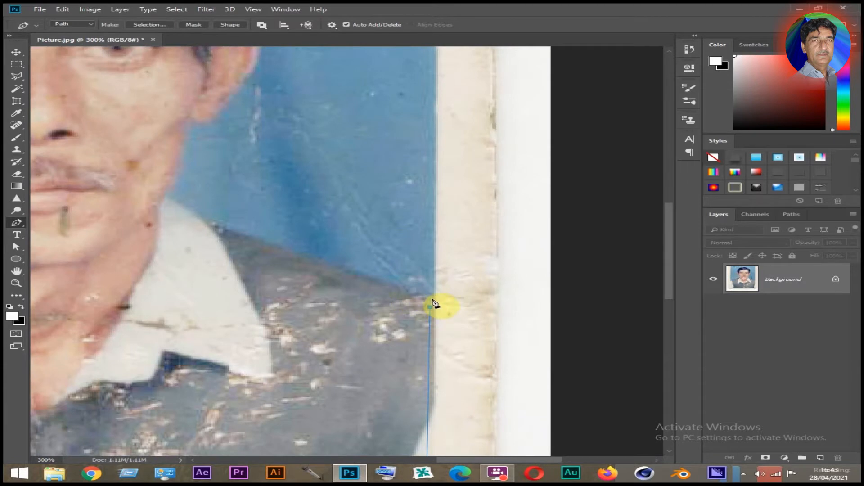
click(430, 304)
click(332, 271)
click(273, 247)
click(207, 226)
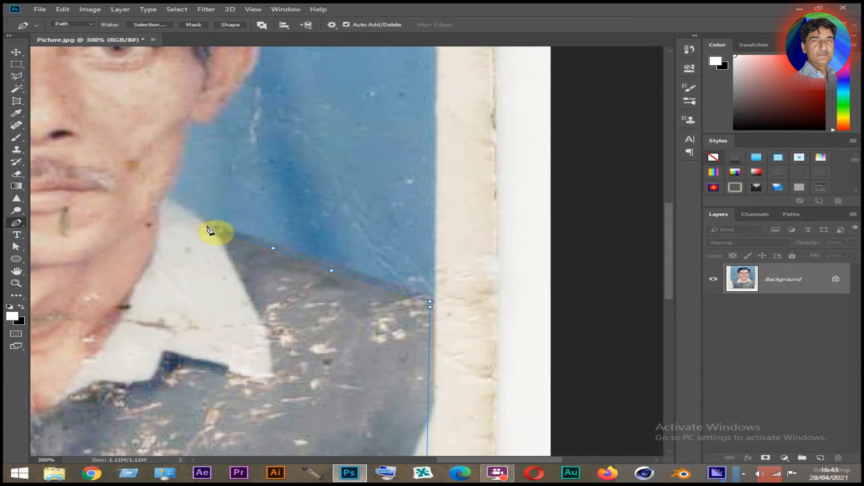
Extend the path over the right side of the collar and up the neck and jaw to the right earlobe, with a corner at the neck
drag(250, 280, 449, 310)
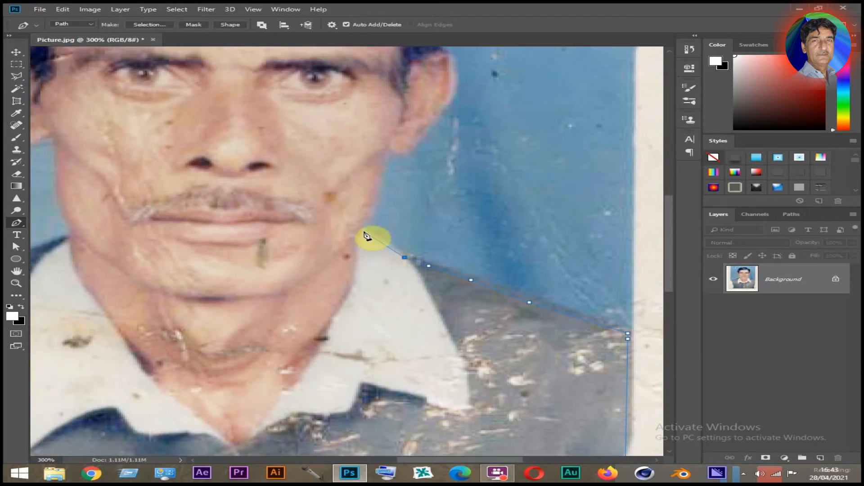
click(346, 225)
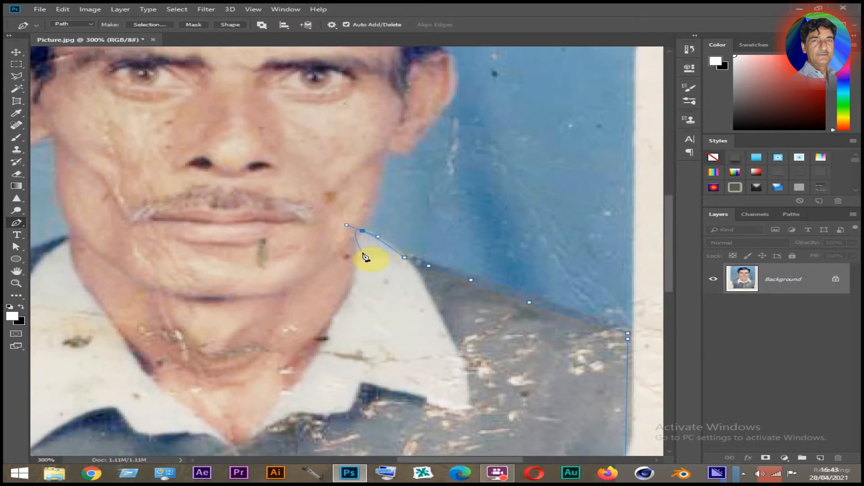
alt+click(363, 232)
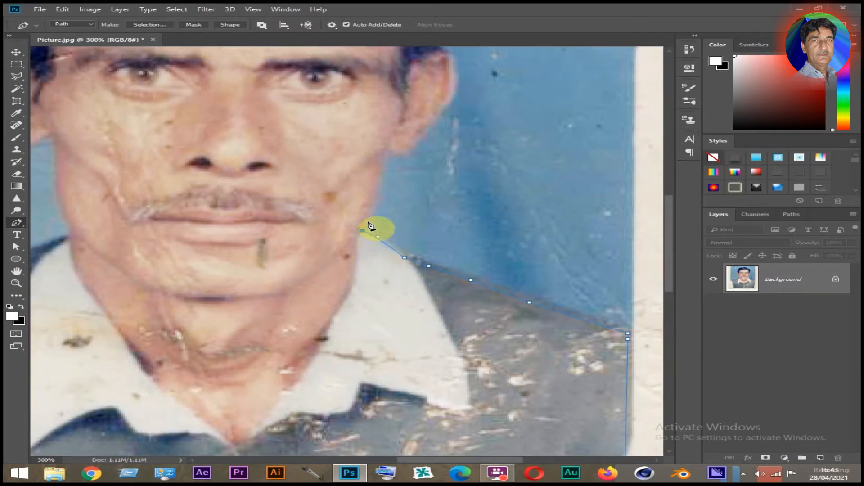
click(364, 223)
click(373, 212)
click(376, 201)
click(379, 188)
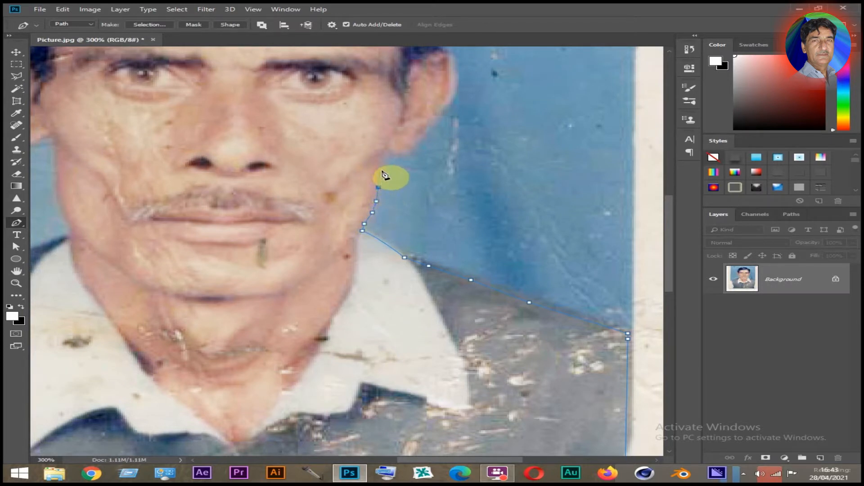
click(382, 171)
click(388, 149)
Trace the path around the right ear from the curved lobe up to where its top meets the hair
drag(410, 150, 419, 134)
alt+click(411, 149)
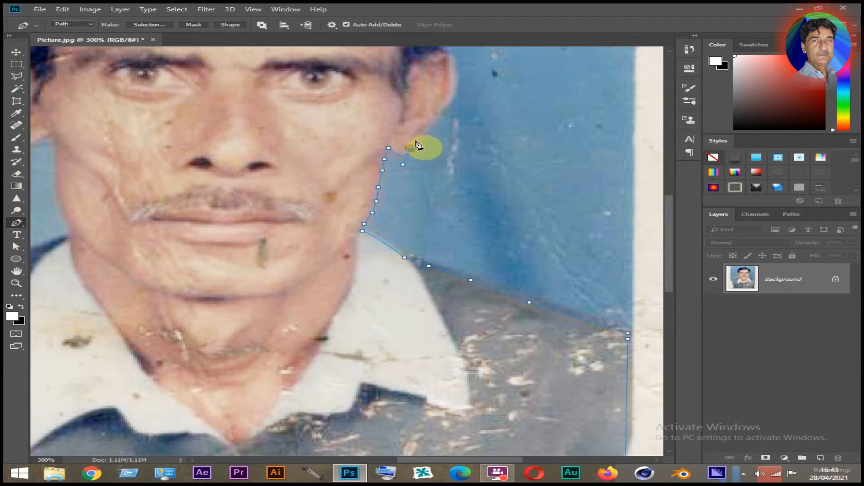
click(419, 139)
click(429, 127)
click(436, 116)
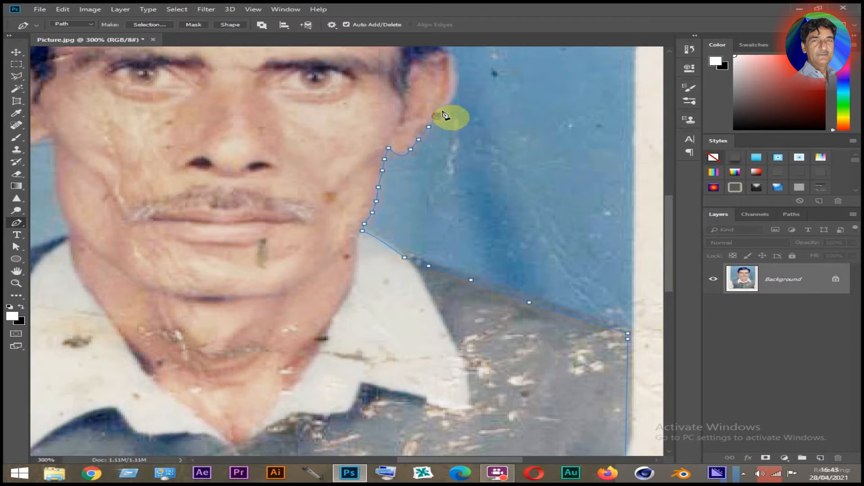
click(447, 106)
click(451, 99)
click(455, 89)
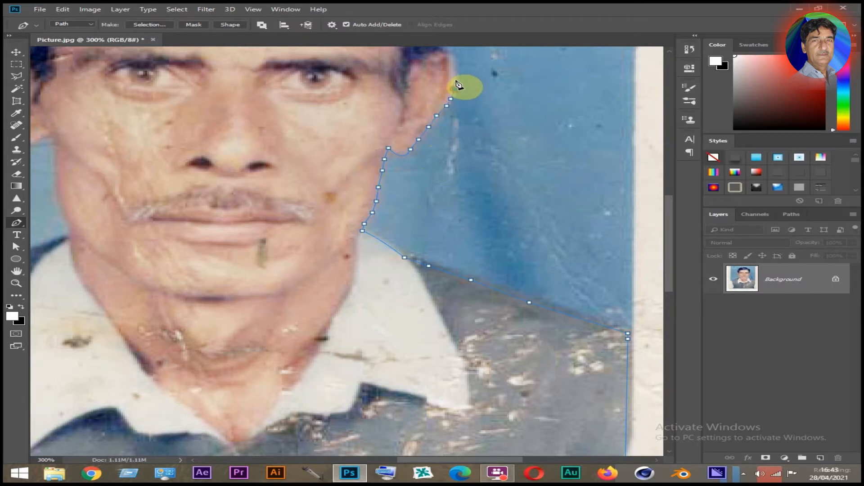
click(455, 78)
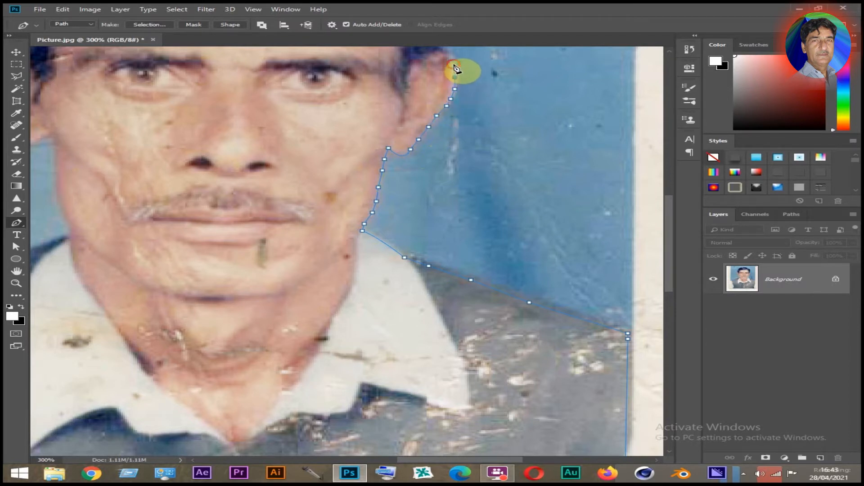
scroll(505, 269, up, 5)
scroll(530, 202, left, 2)
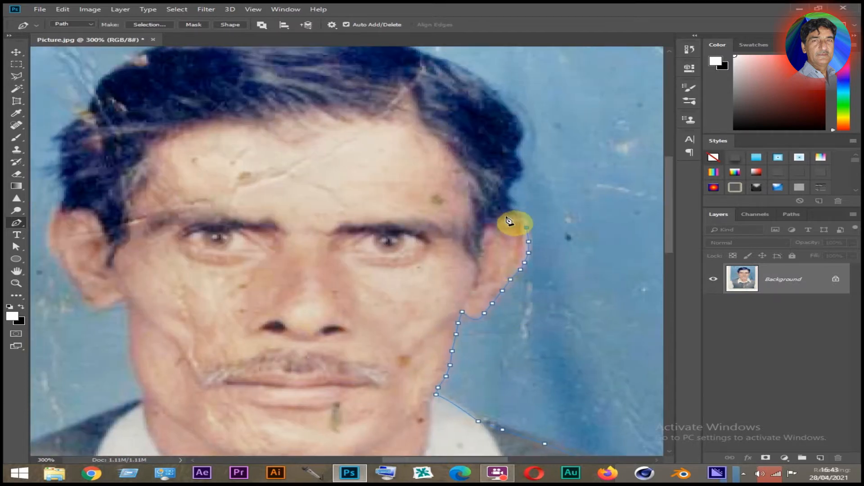
drag(505, 219, 480, 223)
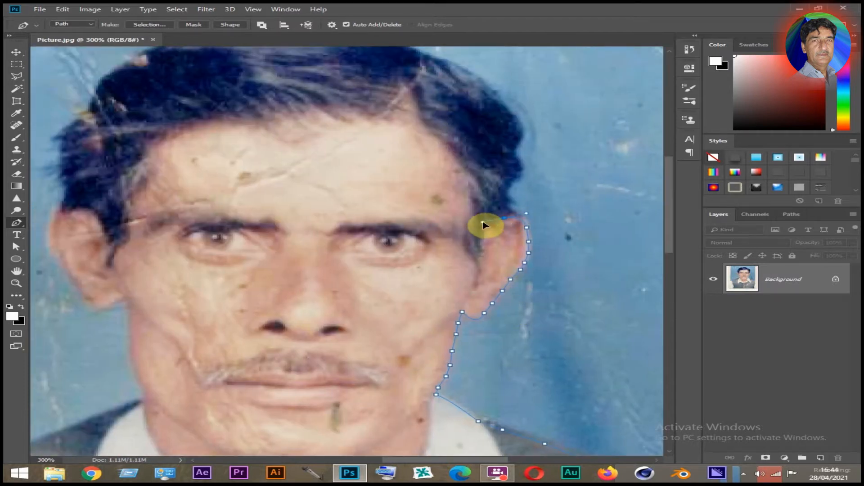
Trace the path up the right side of the hair, from above the ear to the upper right of the head
click(504, 206)
click(519, 172)
click(519, 164)
click(518, 155)
click(518, 148)
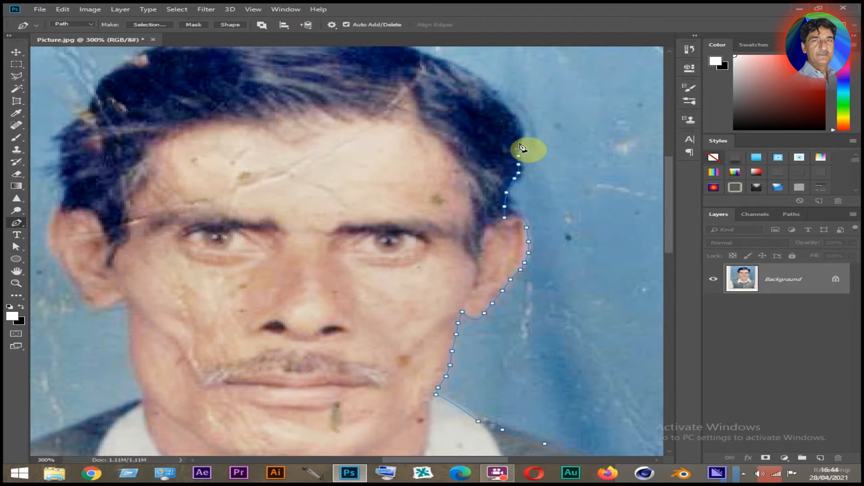
click(522, 134)
click(520, 123)
click(513, 110)
click(487, 84)
click(463, 68)
click(442, 60)
click(429, 55)
Continue the path over the crown of the hair to the upper left of the head
drag(455, 178, 521, 295)
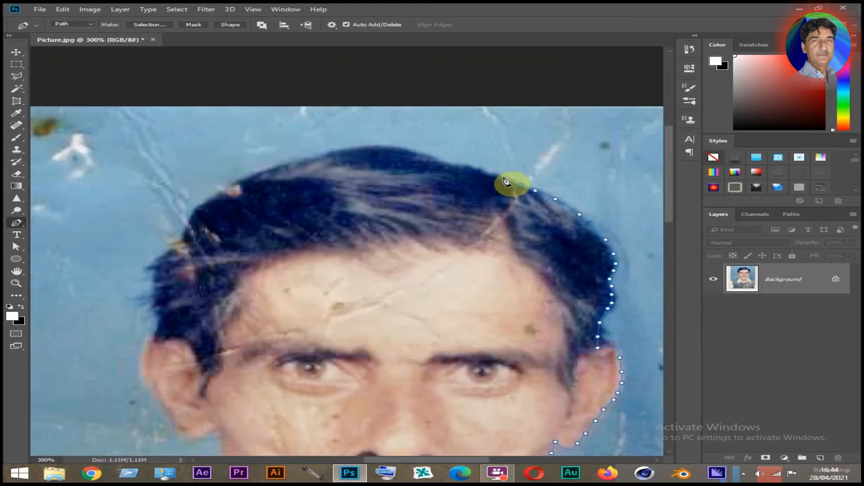
click(483, 172)
click(463, 167)
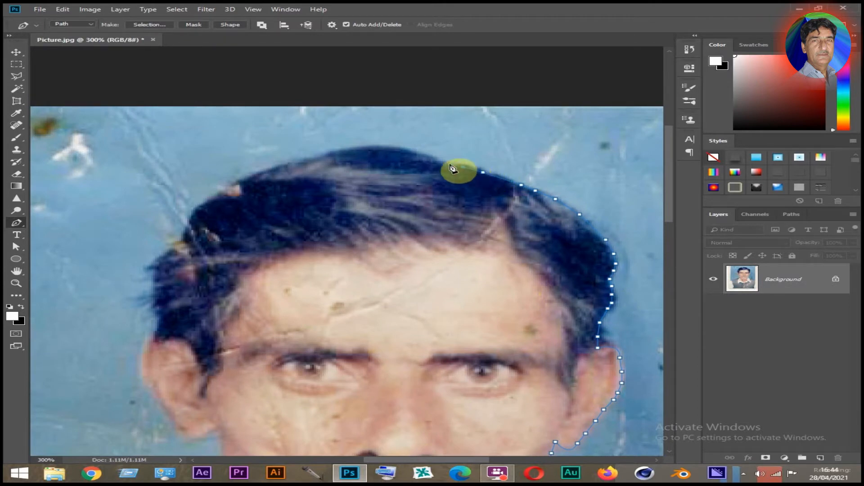
click(449, 163)
click(423, 155)
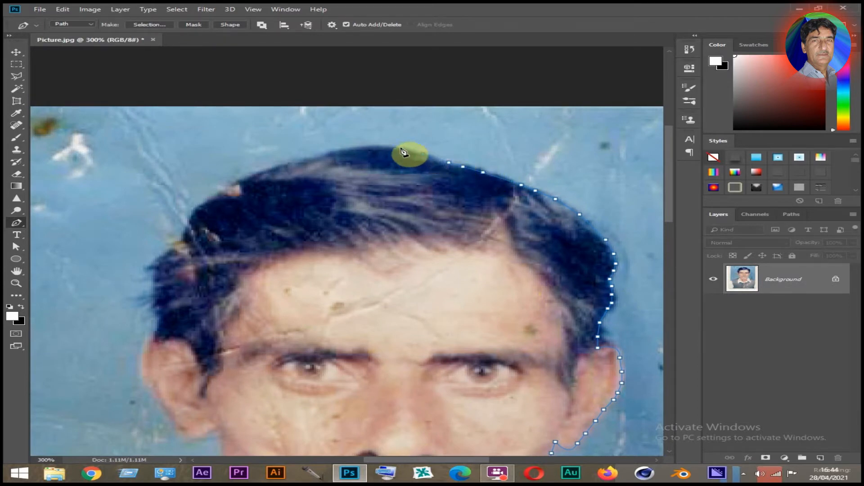
click(378, 146)
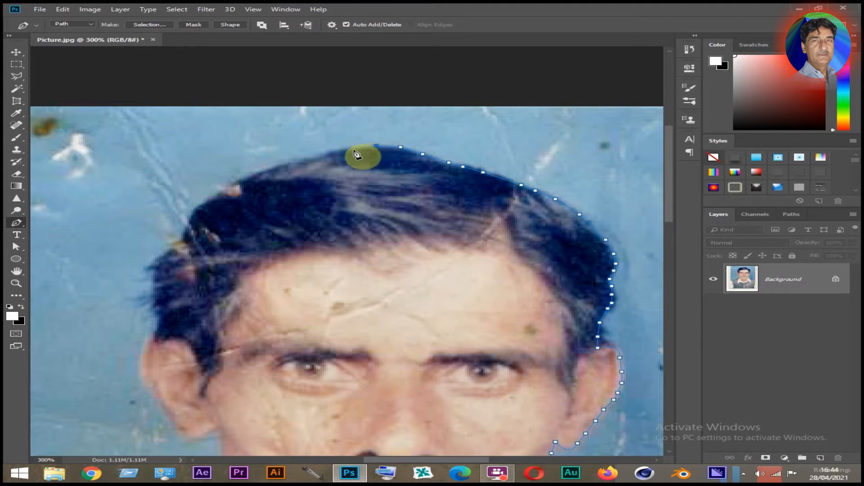
click(352, 148)
click(324, 154)
click(280, 167)
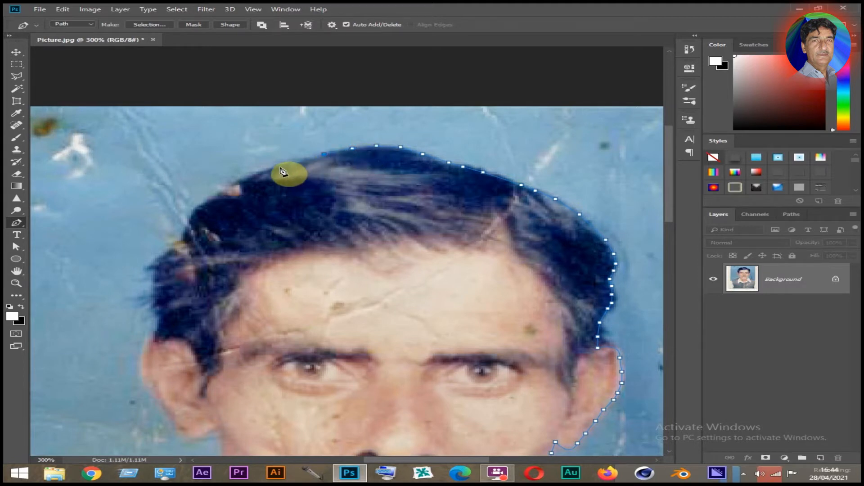
click(243, 180)
click(215, 197)
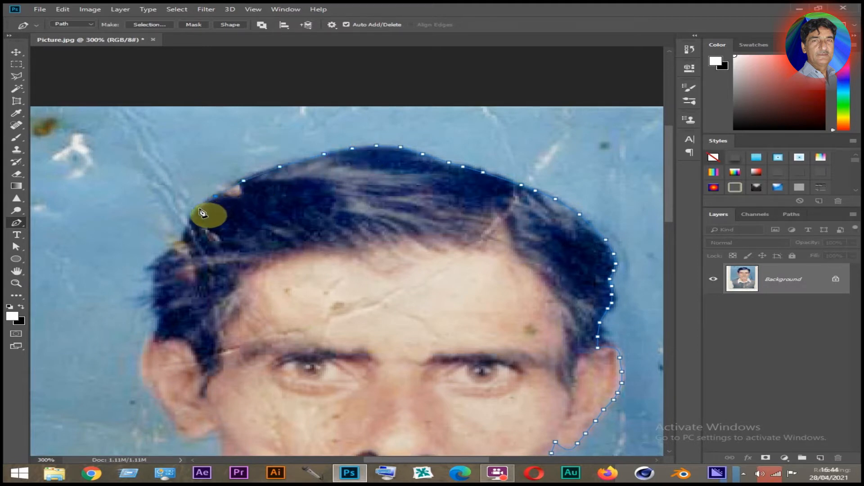
Trace the path down the left side of the hair to the top of the left ear
click(200, 208)
click(189, 225)
click(183, 239)
click(170, 253)
click(161, 262)
click(159, 273)
click(156, 293)
click(159, 307)
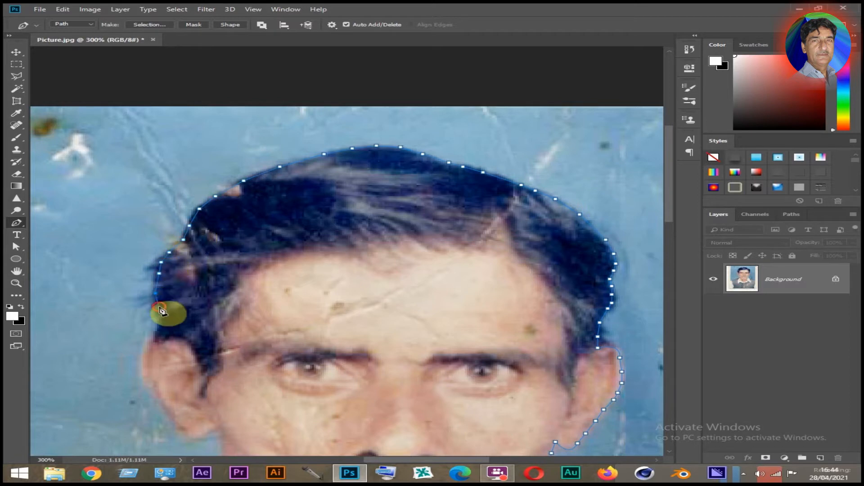
click(163, 336)
Trace the path around the left ear, curving under the lobe to where it meets the jaw
drag(287, 311, 340, 177)
drag(197, 223, 194, 243)
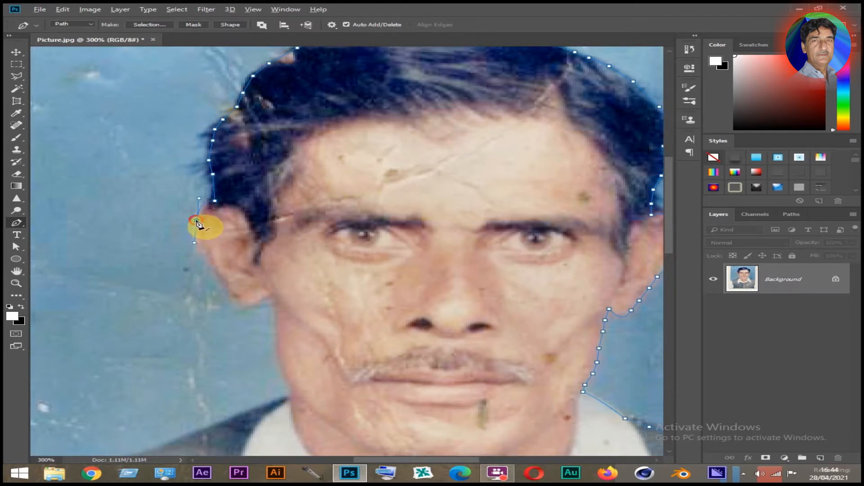
click(195, 235)
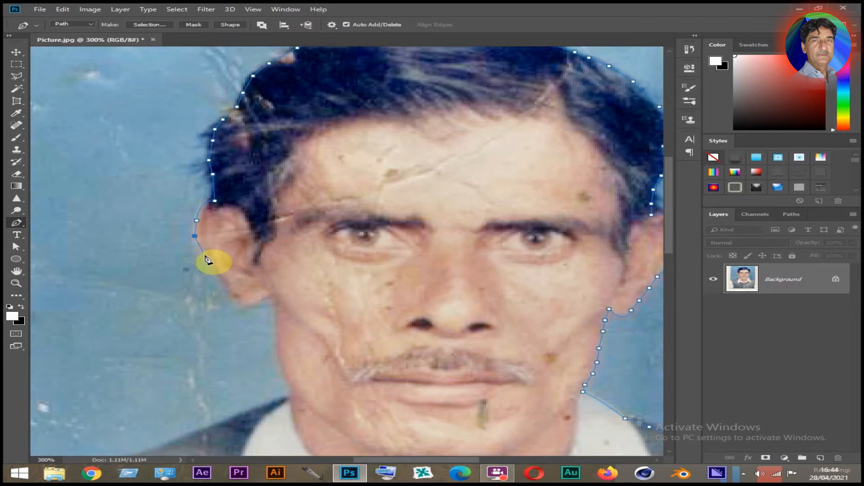
click(205, 255)
click(225, 283)
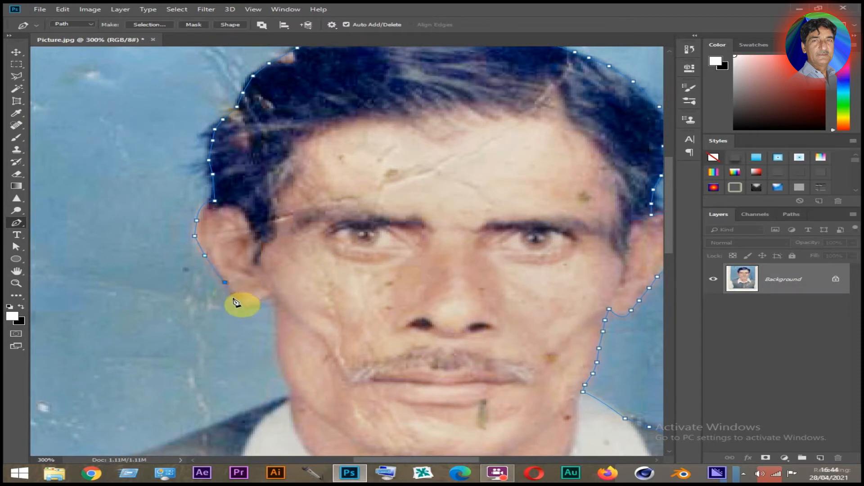
click(233, 296)
drag(273, 294, 302, 276)
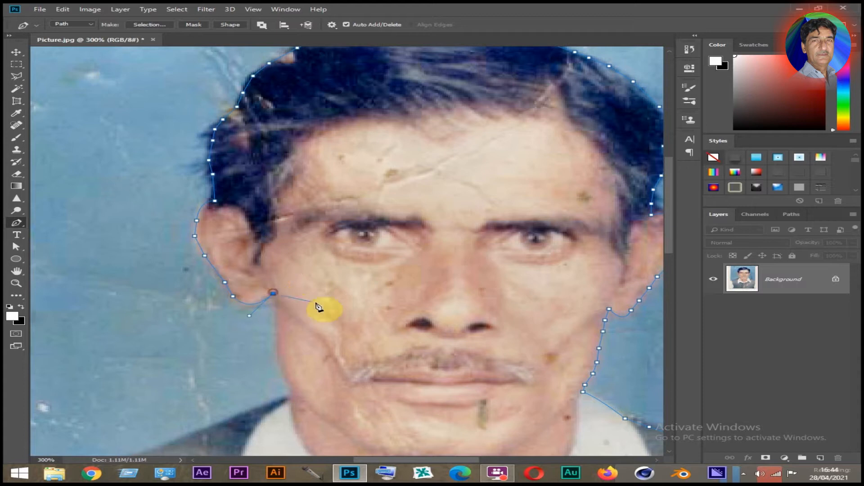
Continue the path down the left jaw and neck to the left side of the shirt collar
drag(332, 309, 347, 231)
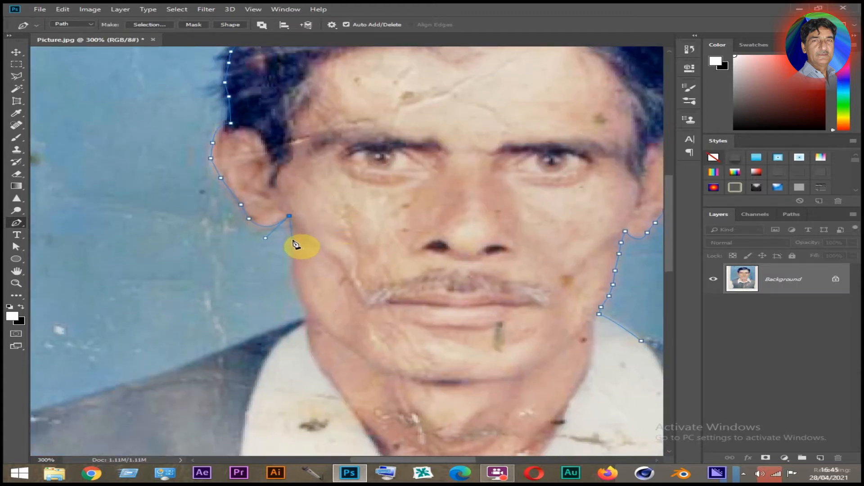
drag(293, 240, 292, 260)
click(293, 261)
click(293, 278)
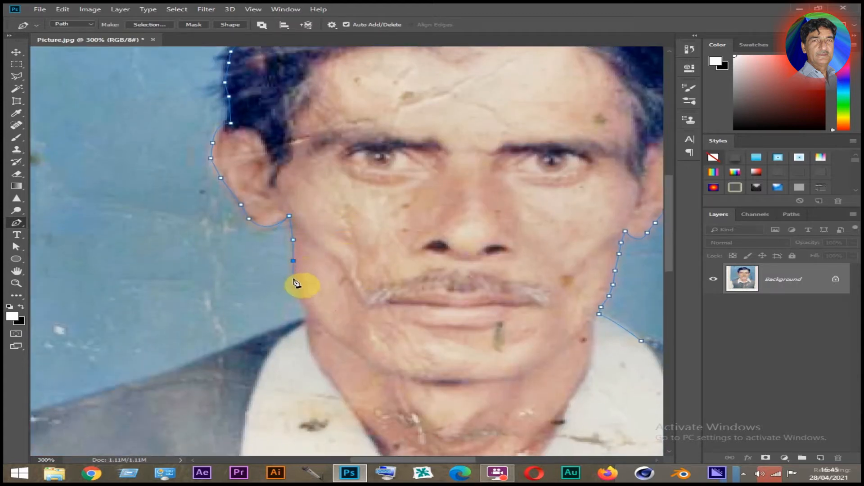
click(295, 293)
click(301, 303)
click(308, 315)
Trace the path along the left shoulder and sleeve top and close it at the starting anchor point
click(285, 325)
click(231, 349)
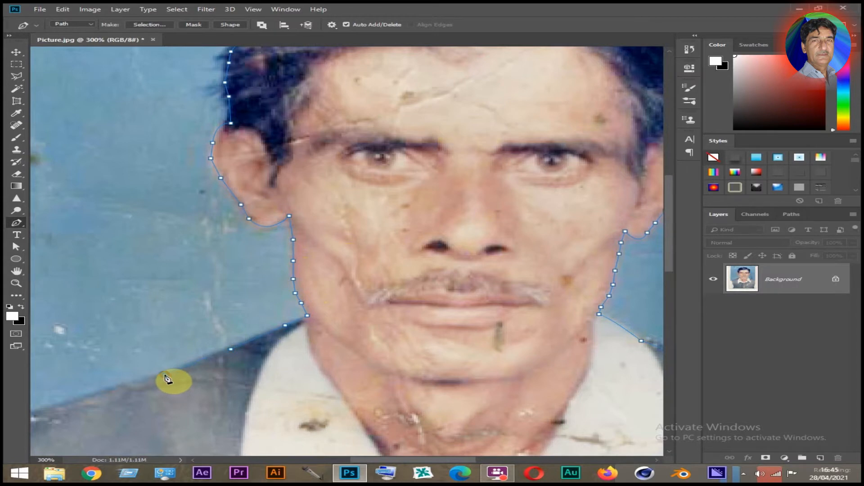
click(165, 376)
drag(307, 352, 465, 231)
click(115, 389)
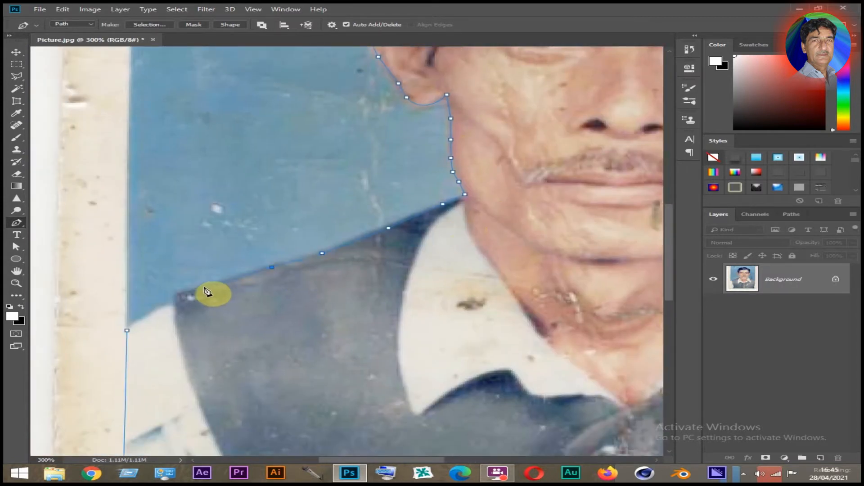
click(178, 295)
click(177, 305)
click(164, 308)
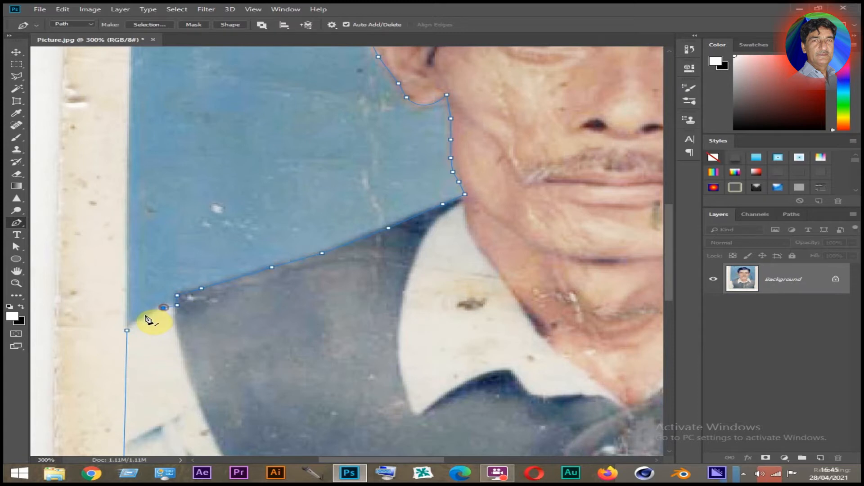
click(127, 331)
Convert the closed outline of the man into a selection and switch to the Move tool
key(ctrl+0)
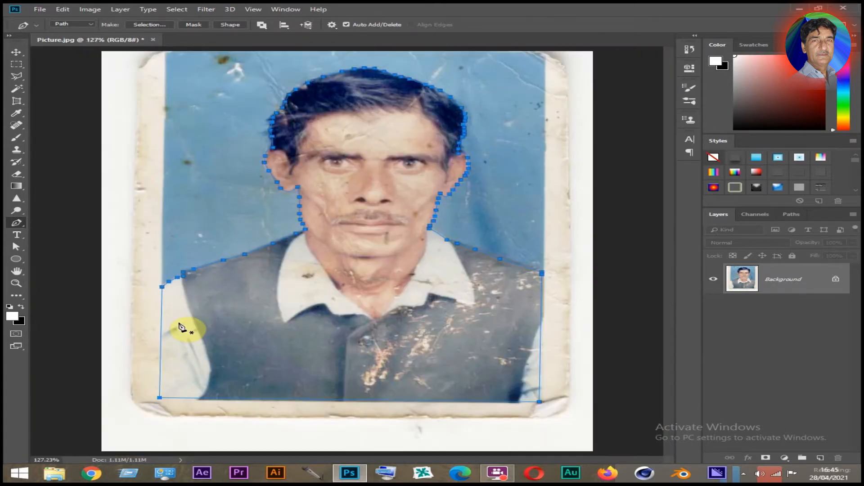
key(ctrl+Return)
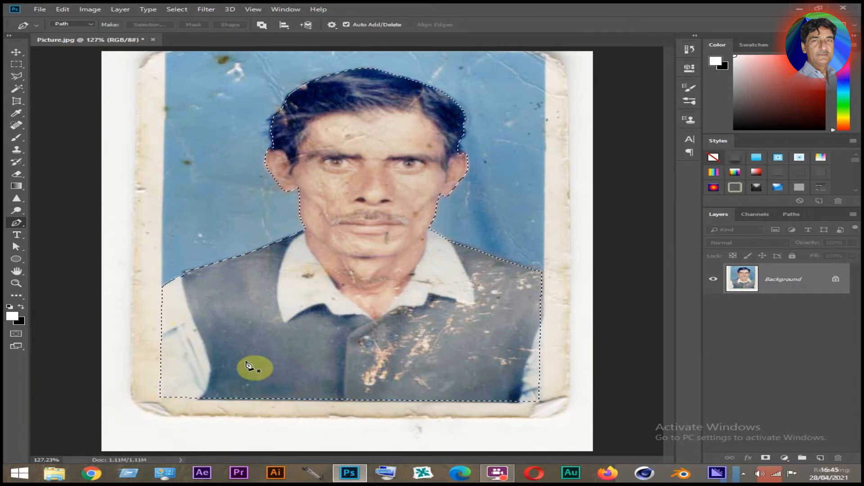
key(v)
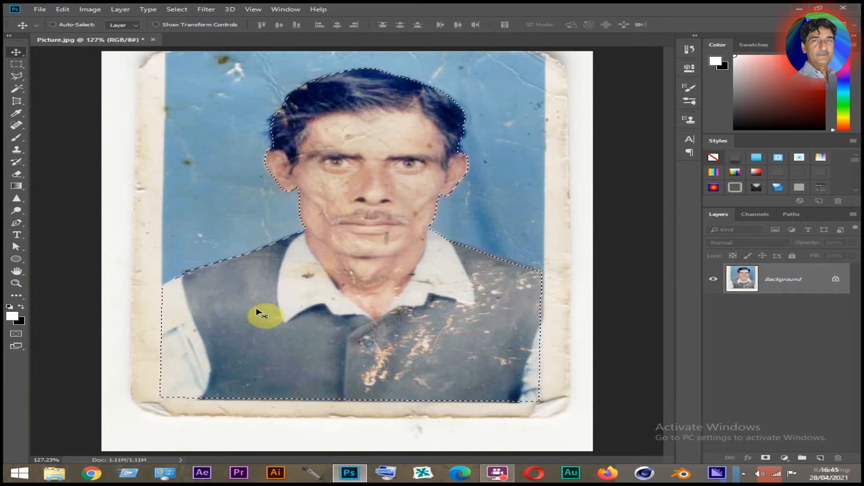
Feather the selection around the man with a radius of 3 pixels
key(shift+F6)
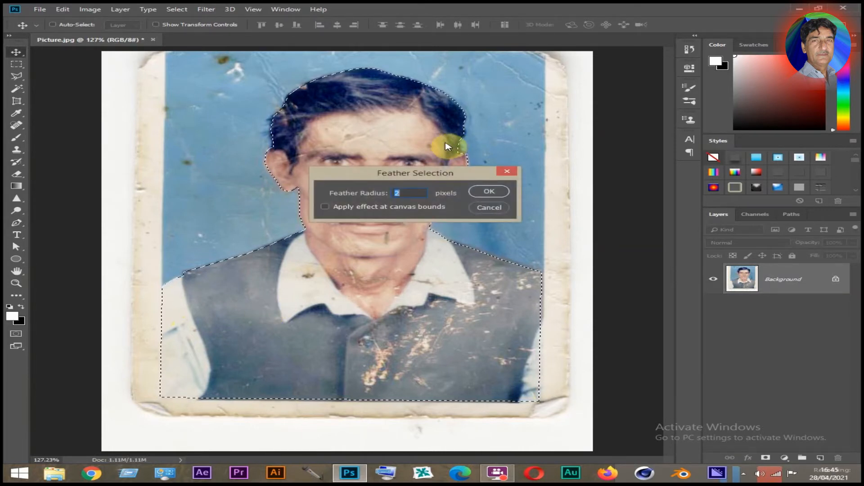
text(3)
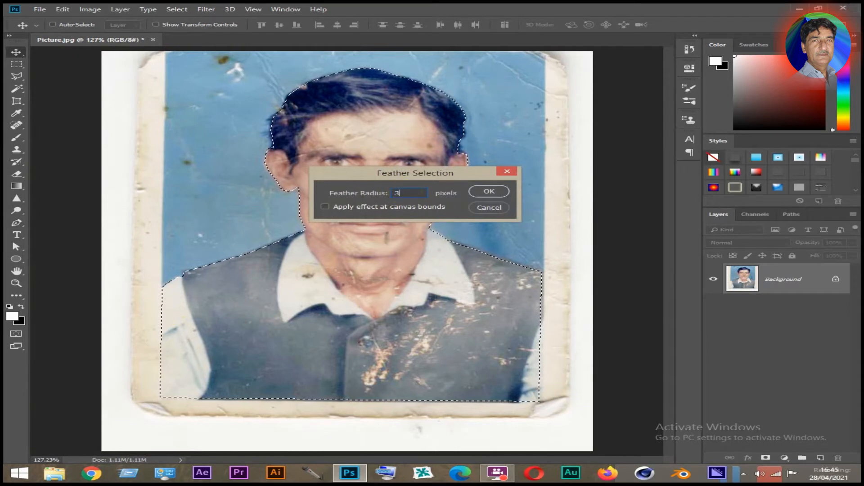
click(489, 192)
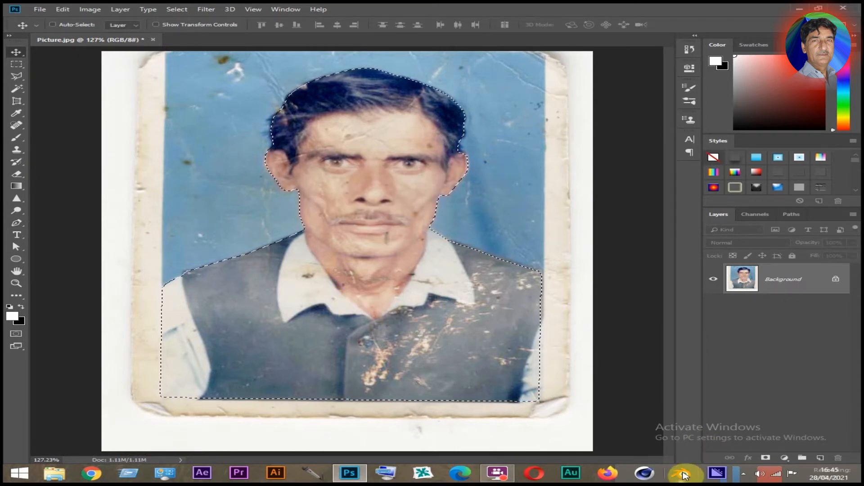
mouse_move(499, 475)
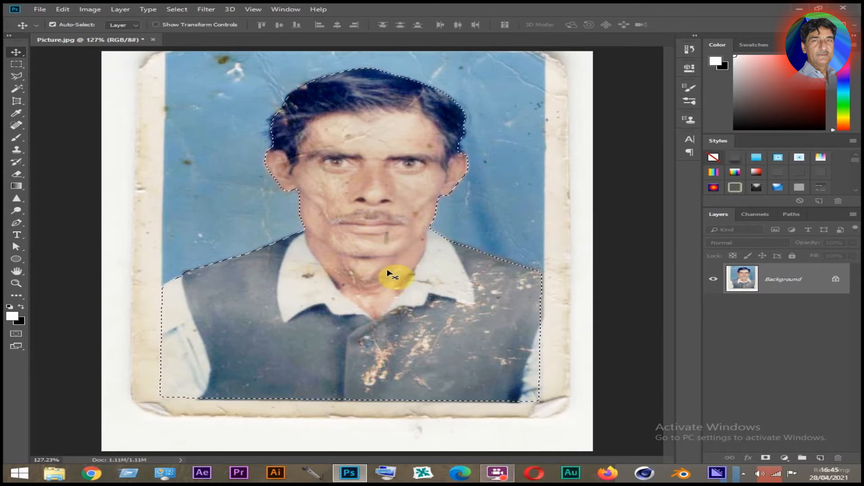
Create a new 5 x 7 inch portrait photo document at 300 pixels/inch in RGB Color with a transparent background
click(43, 10)
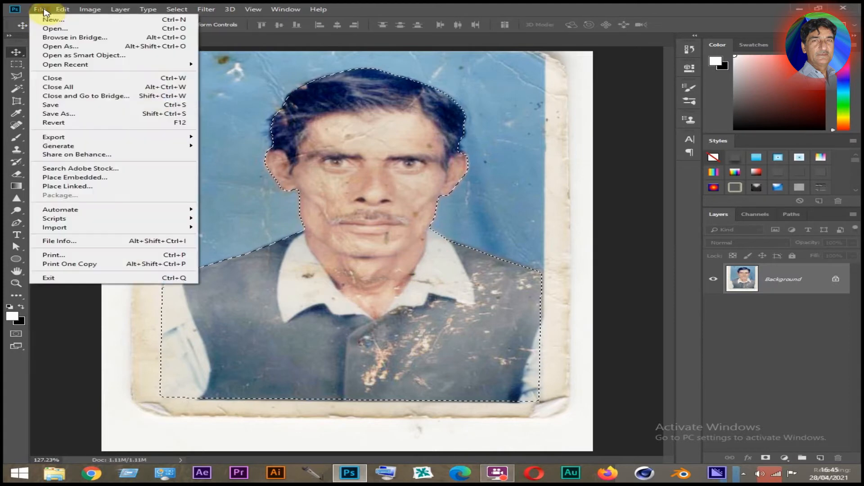
click(51, 20)
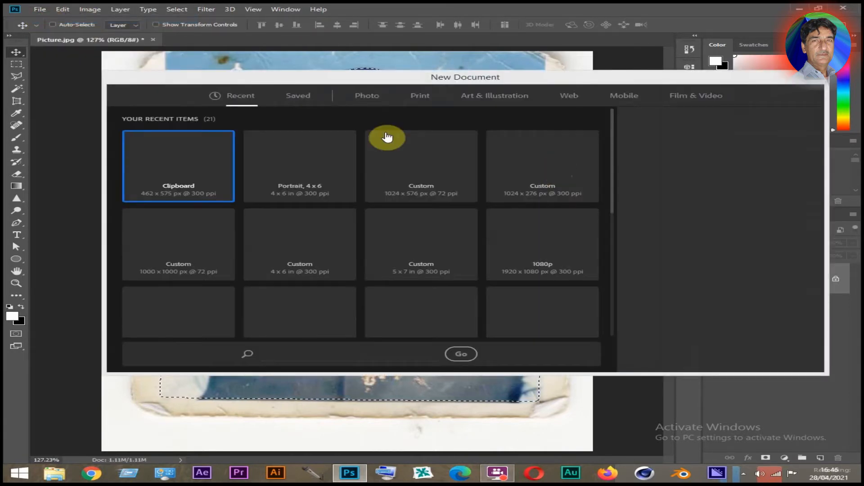
click(367, 94)
click(546, 190)
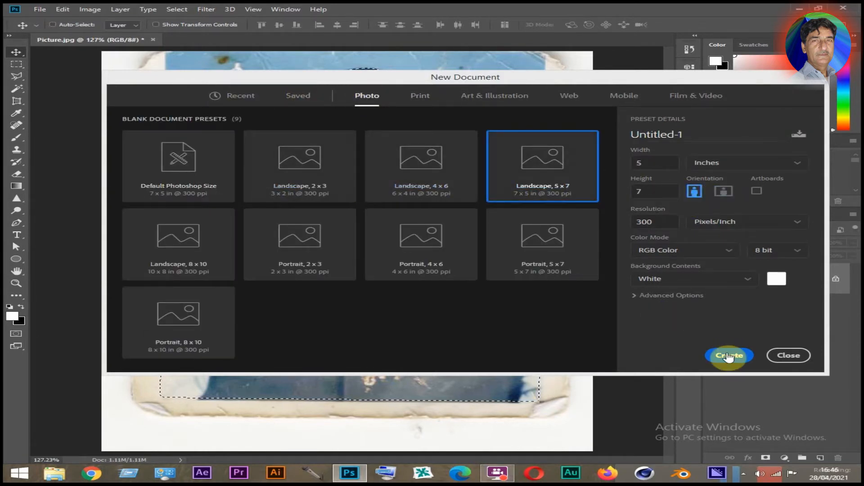
click(745, 280)
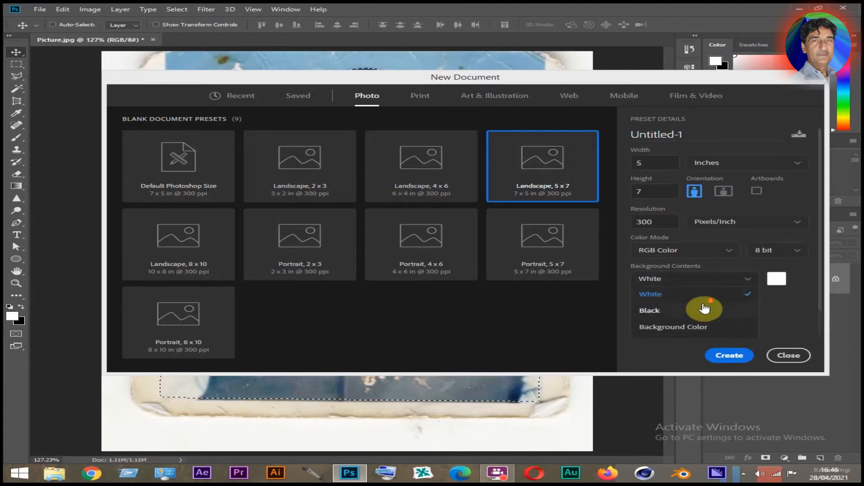
click(662, 319)
click(729, 356)
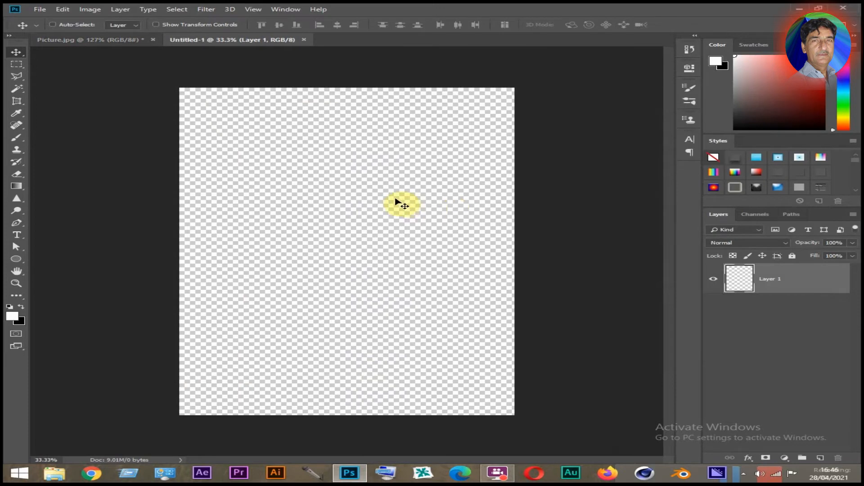
Copy the selected man from Picture.jpg and paste him into the new Untitled-1 document
click(96, 40)
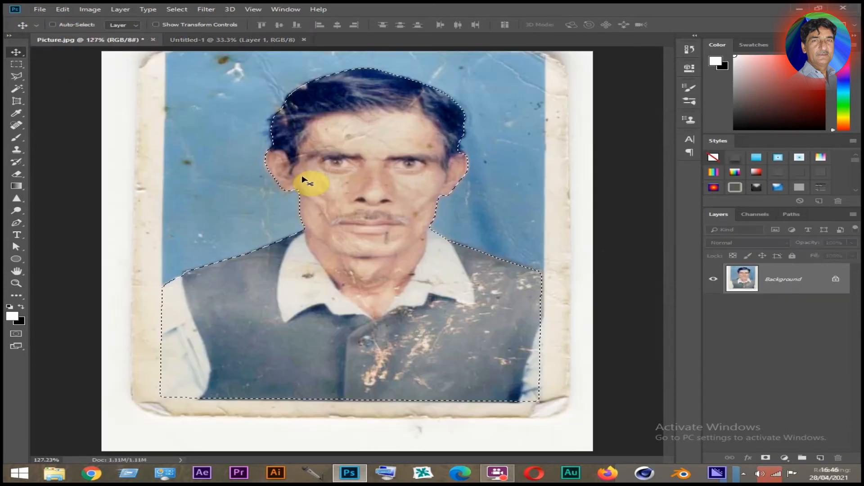
click(63, 9)
click(75, 74)
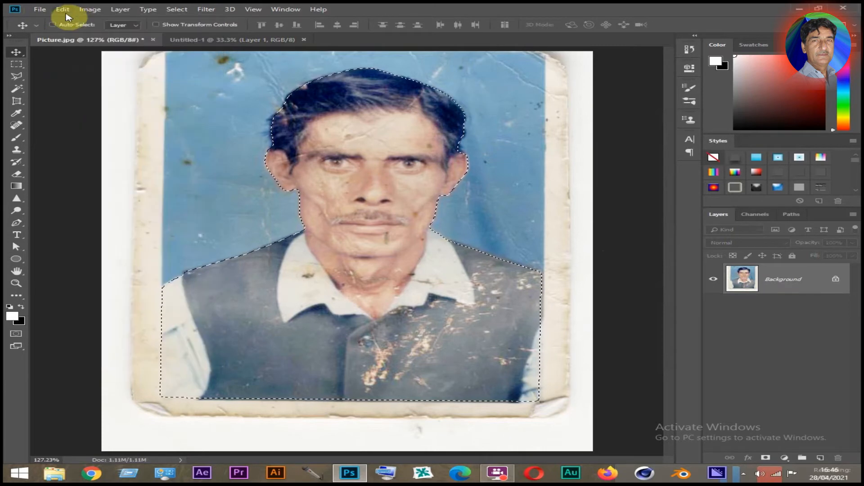
click(202, 39)
click(61, 9)
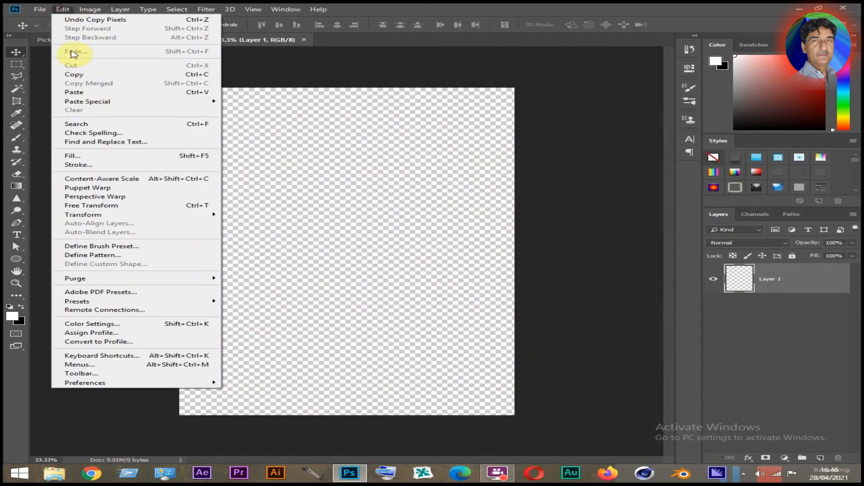
click(74, 92)
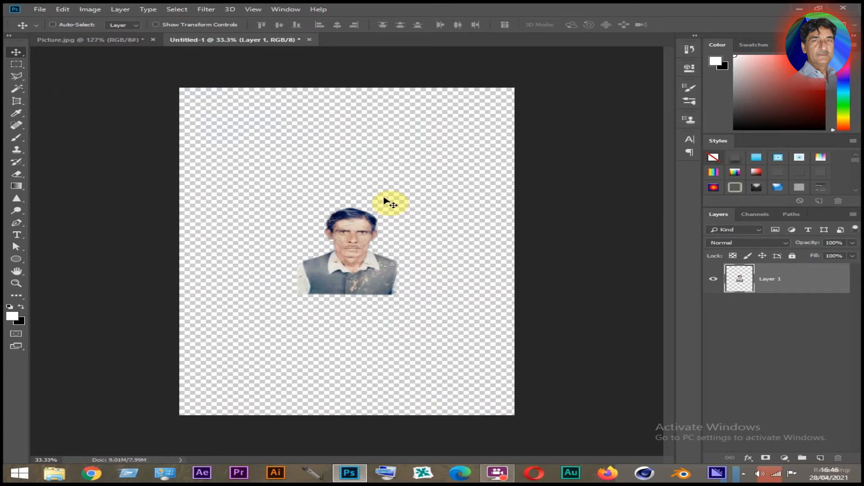
Move the pasted man to the canvas's lower-left corner and scale him up to about 340% to span its width
drag(353, 251, 243, 372)
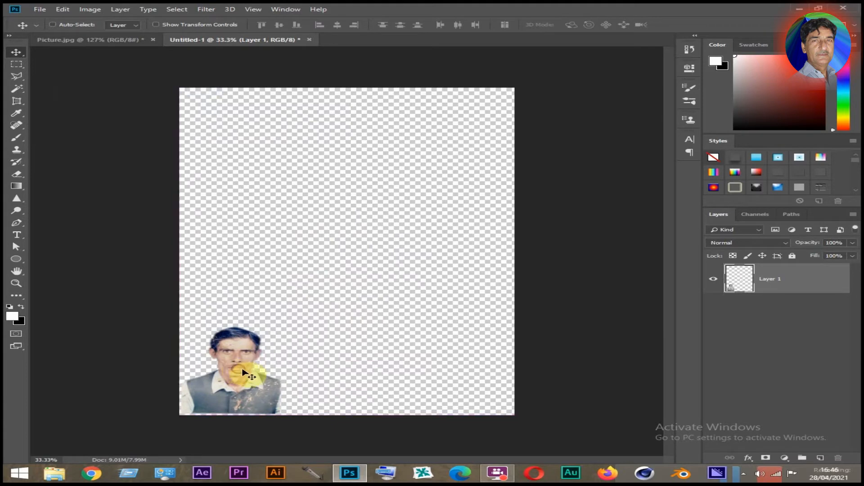
key(ctrl+t)
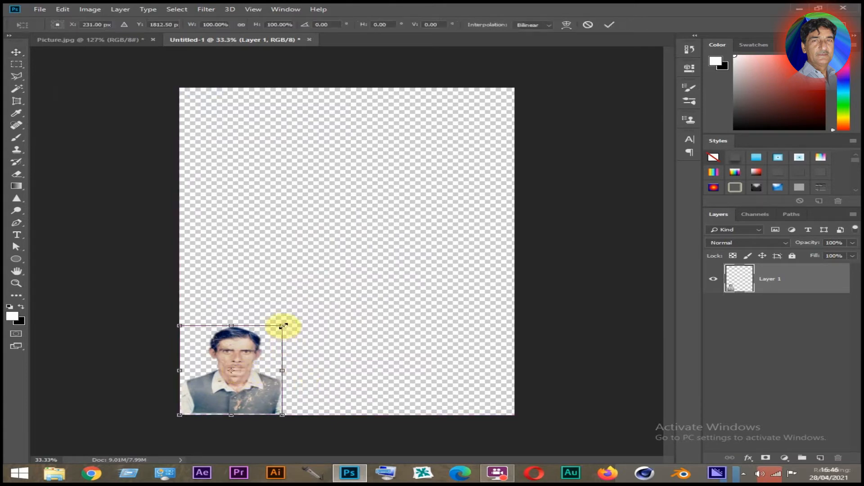
drag(284, 325, 546, 130)
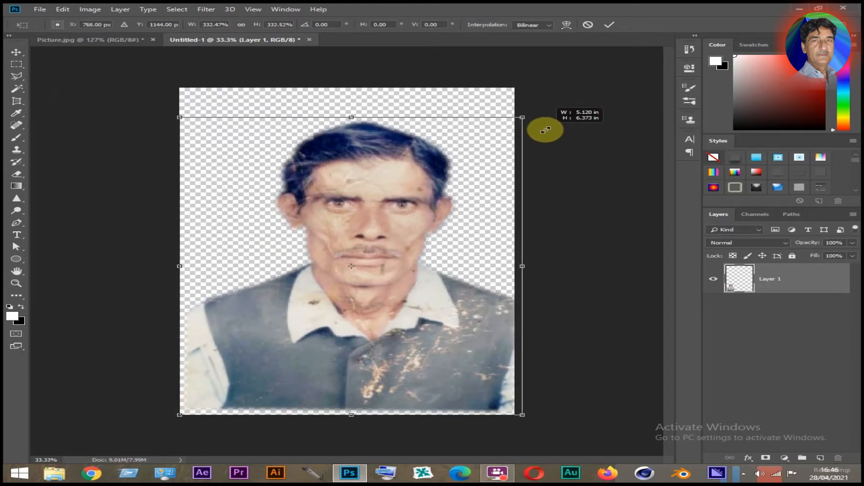
drag(180, 117, 170, 110)
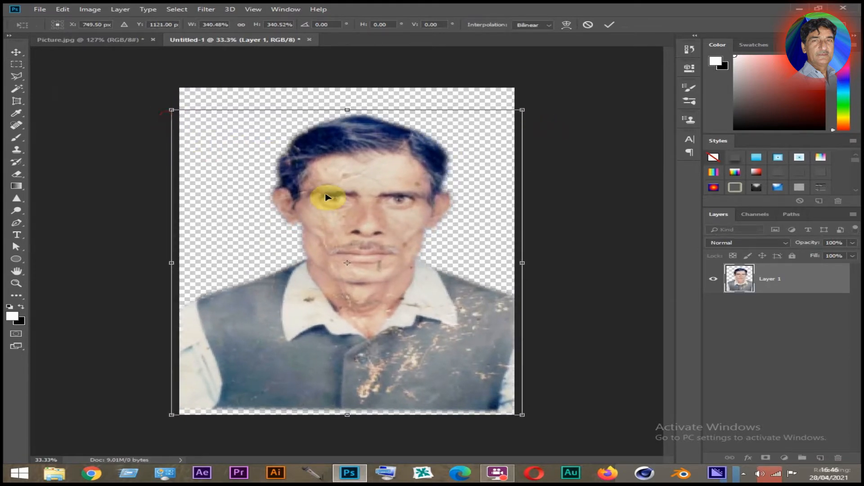
Nudge the enlarged man down to Y 1178 px so he fills the canvas's lower edge, and apply the transformation
key(Down)
key(Down)
key(Down)
key(Down)
key(Down)
key(Down)
key(Down)
key(Down)
key(Down)
key(Down)
key(Down)
key(Down)
key(Down)
key(Down)
key(Down)
key(Down)
key(Down)
key(Down)
key(Down)
key(Down)
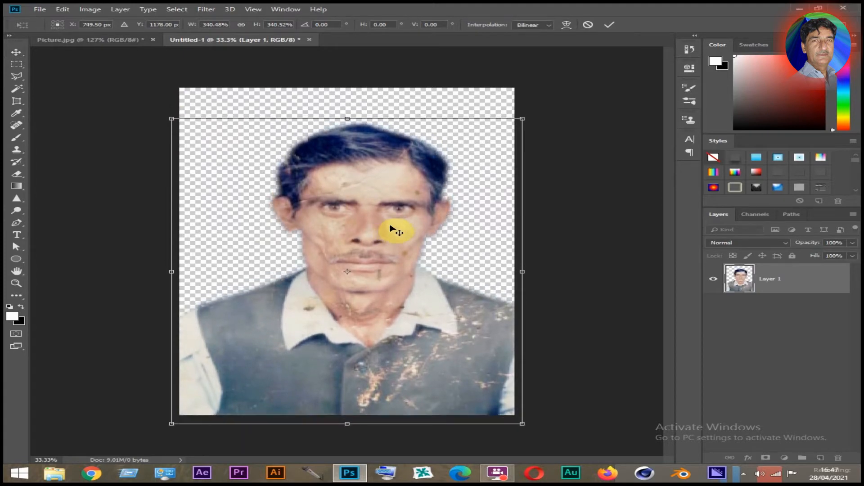
key(Return)
Open the moonlit balcony picture 201362117433665365367.jpg from the JPG BACKGROUND folder
key(ctrl+o)
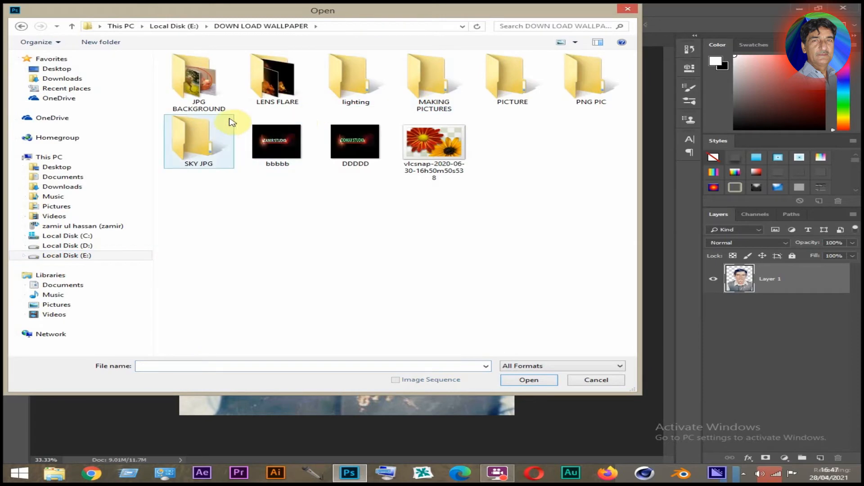
double_click(194, 77)
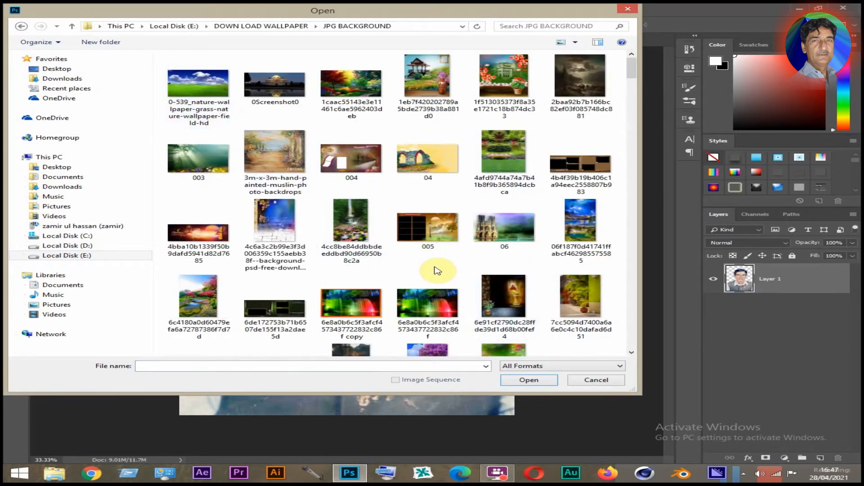
scroll(437, 270, down, 3)
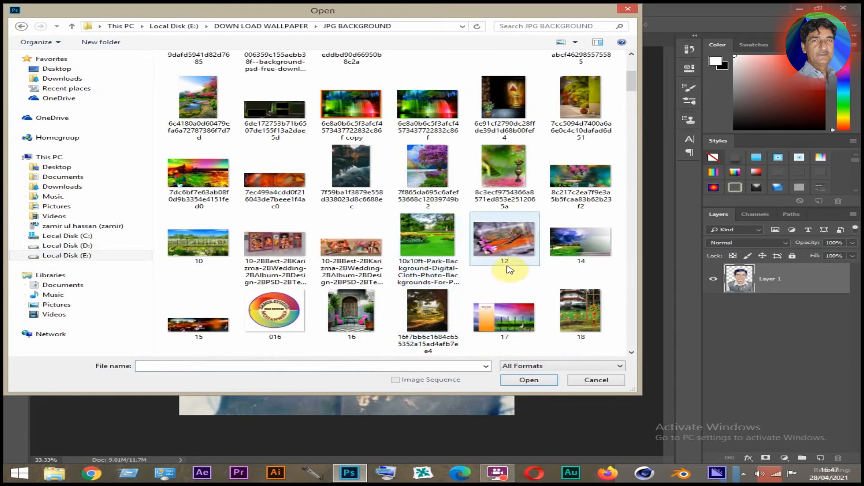
scroll(511, 269, down, 3)
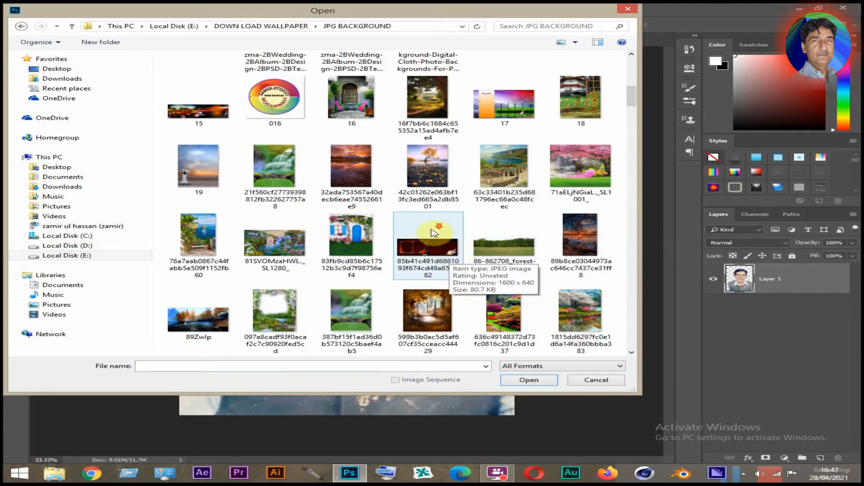
scroll(451, 256, down, 5)
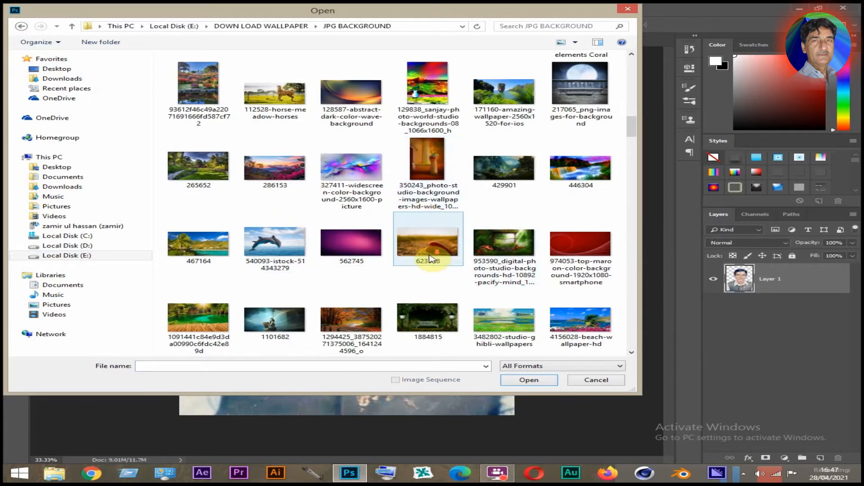
scroll(430, 257, down, 3)
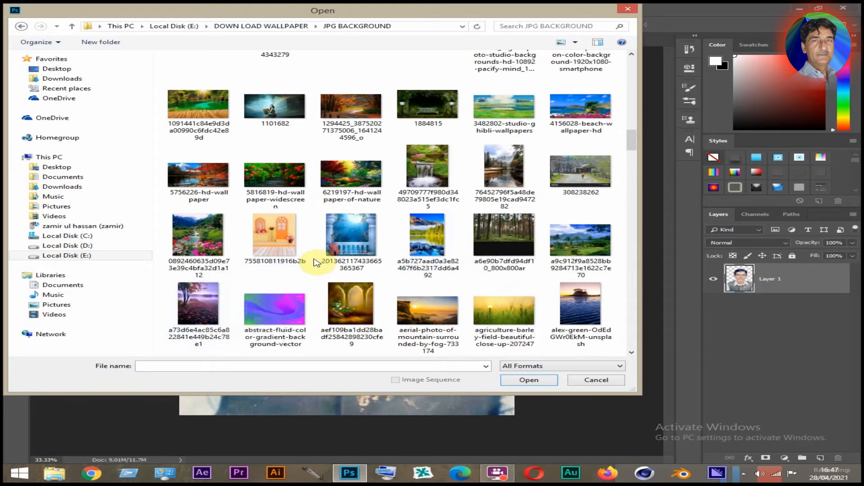
click(363, 232)
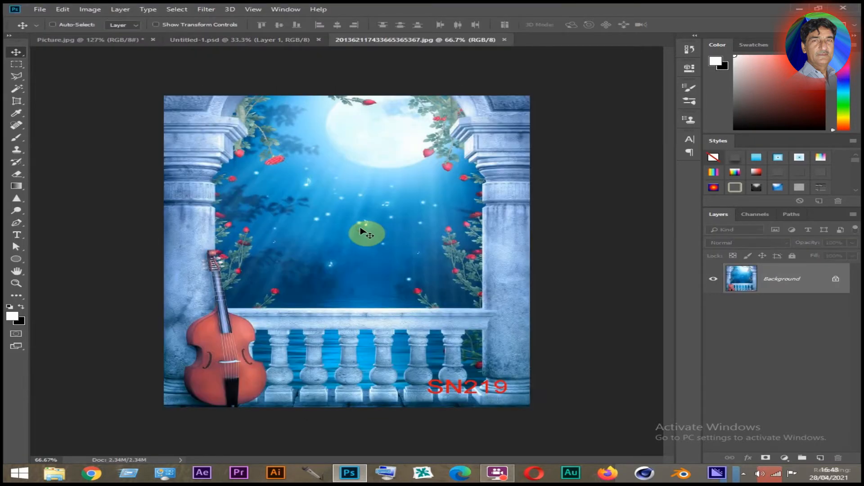
Copy the entire balcony picture, close its file, and paste it into the Untitled-1 document
key(ctrl+a)
key(ctrl+w)
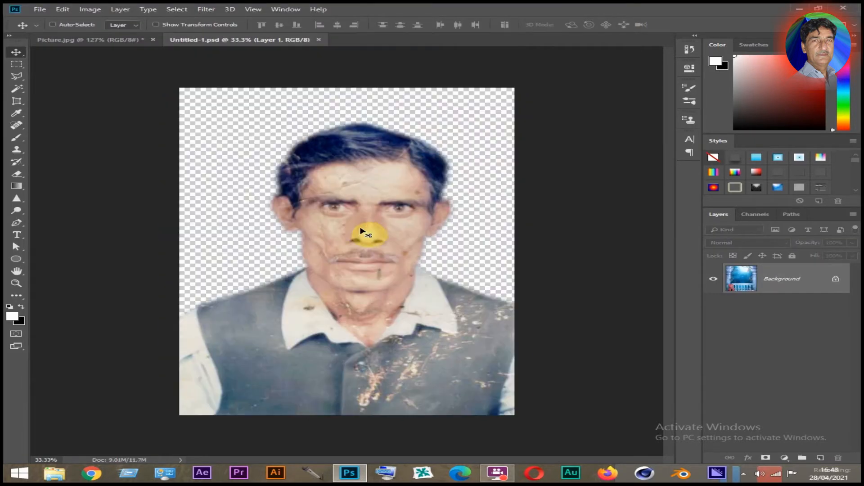
key(ctrl+v)
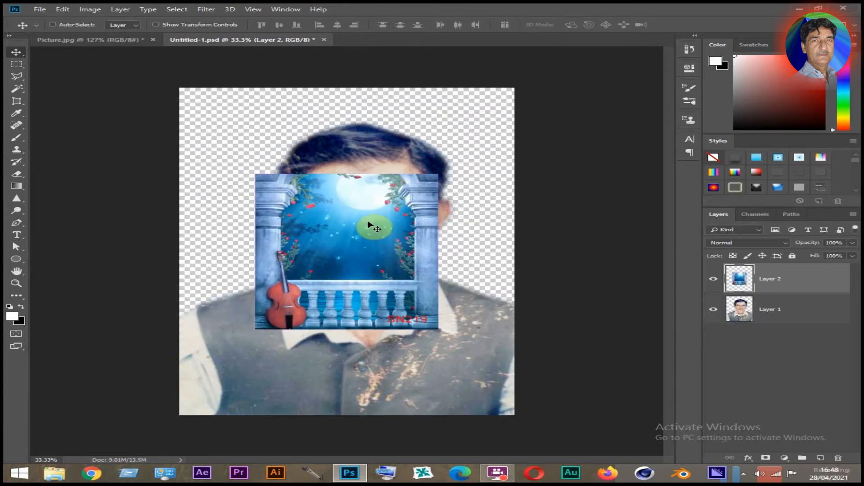
Move and stretch the balcony picture to about 192% width and 219% height so it covers the whole canvas
drag(367, 250, 291, 342)
key(ctrl+t)
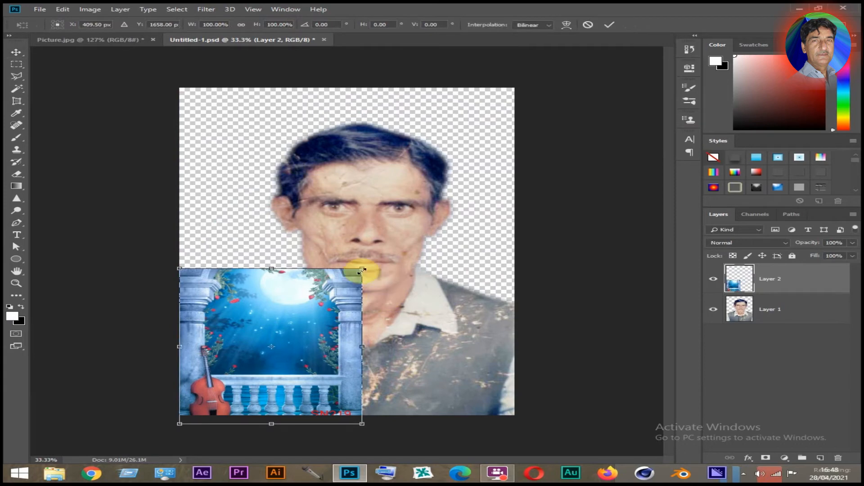
drag(362, 269, 522, 83)
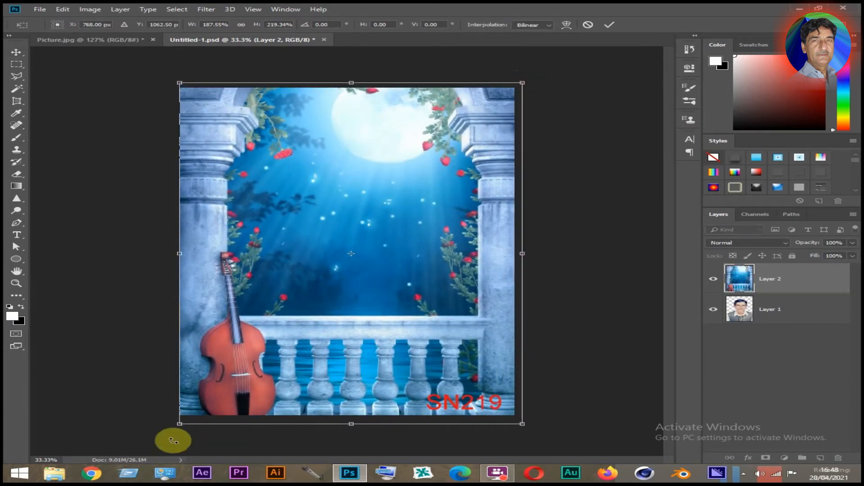
drag(175, 425, 166, 423)
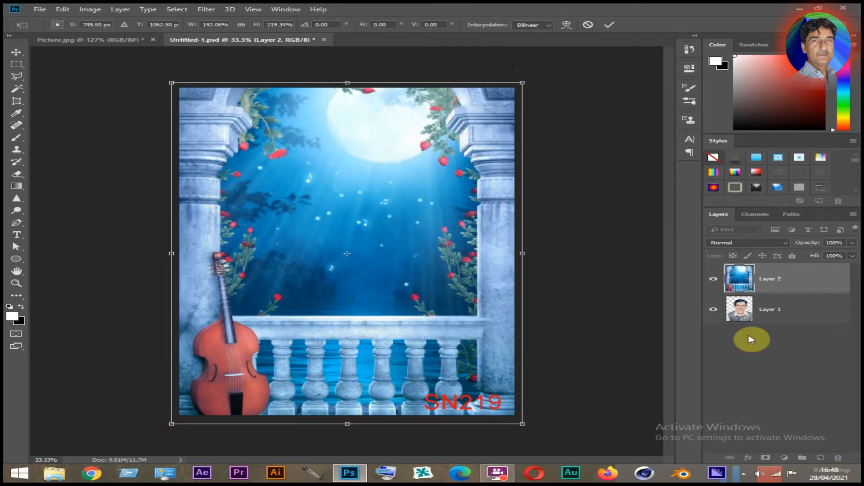
key(Return)
Move the balcony layer beneath the man's layer and save the document
drag(791, 279, 793, 336)
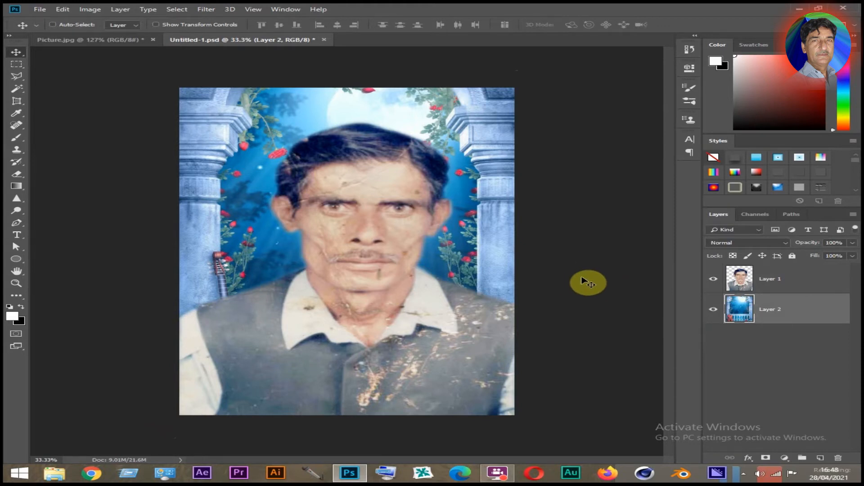
key(ctrl+s)
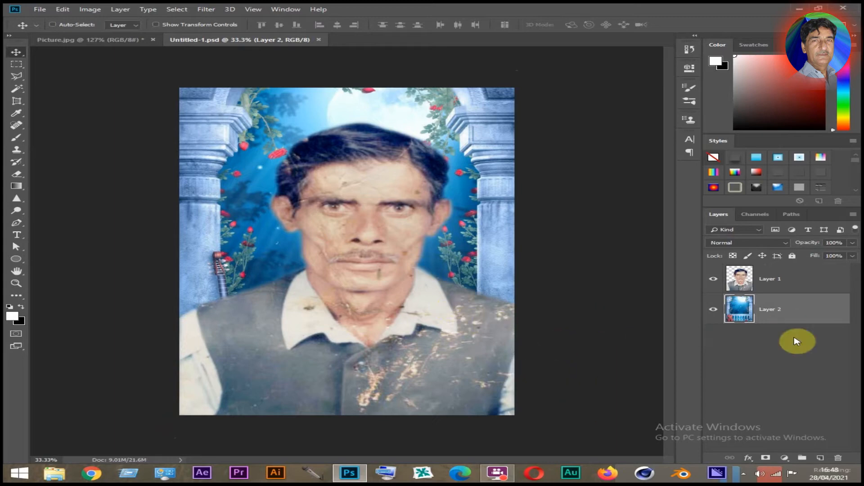
Make Layer 1 with the man active and choose the Spot Healing Brush for retouching his face and clothes
click(789, 280)
key(ctrl+plus)
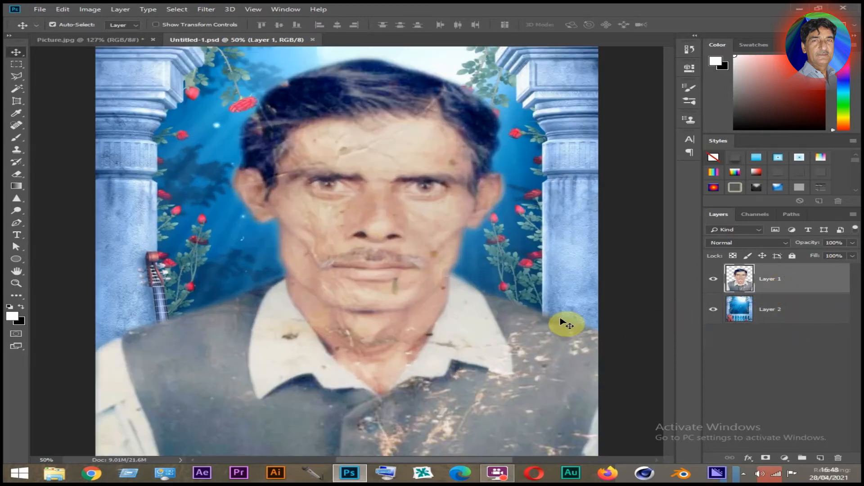
drag(512, 358, 464, 334)
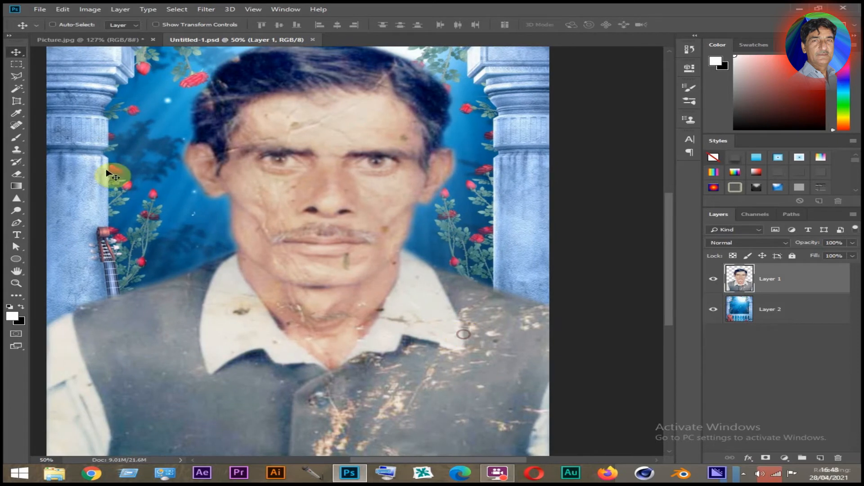
click(16, 126)
right_click(17, 125)
click(59, 126)
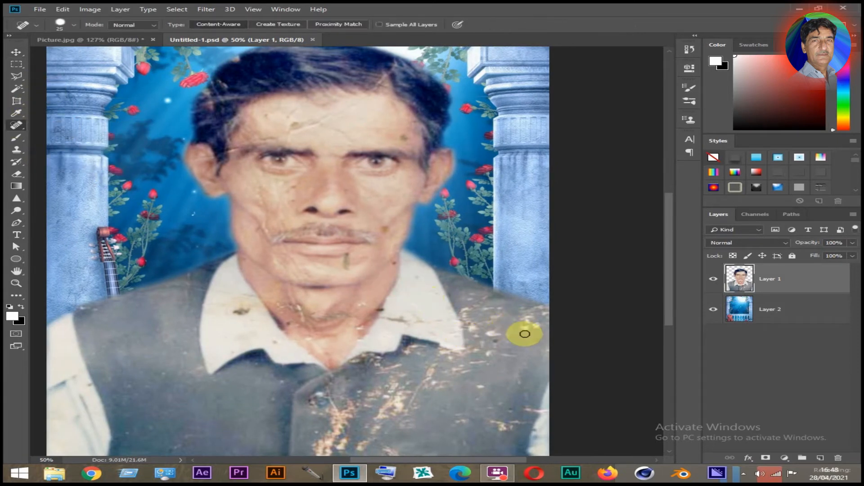
Heal the light scratches on the picture-right shoulder of the vest and beside the collar tip with a size 60 Content-Aware Spot Healing Brush
click(524, 320)
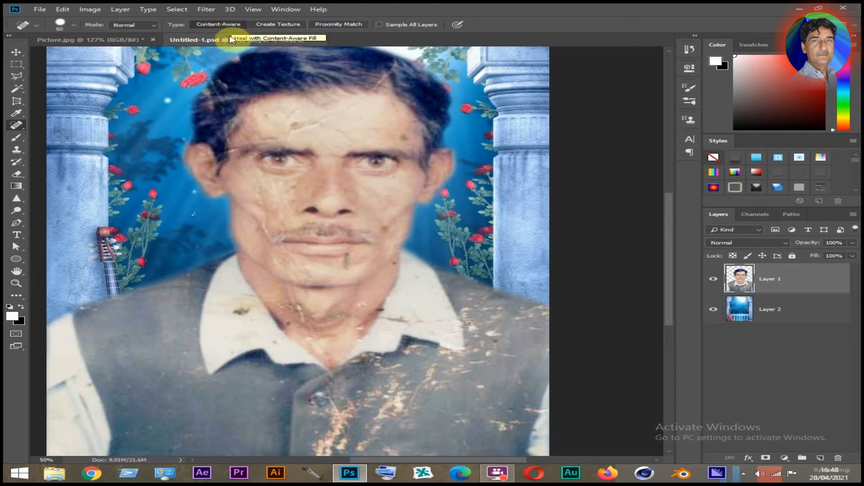
click(481, 297)
click(470, 307)
click(470, 320)
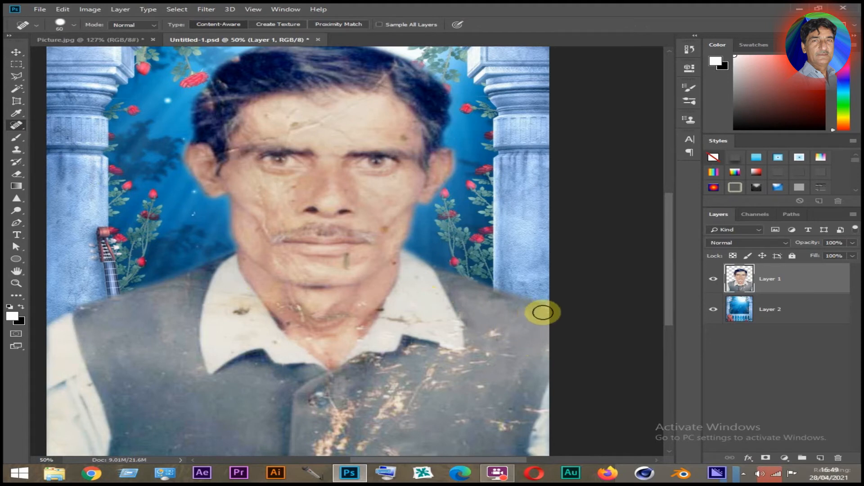
click(495, 332)
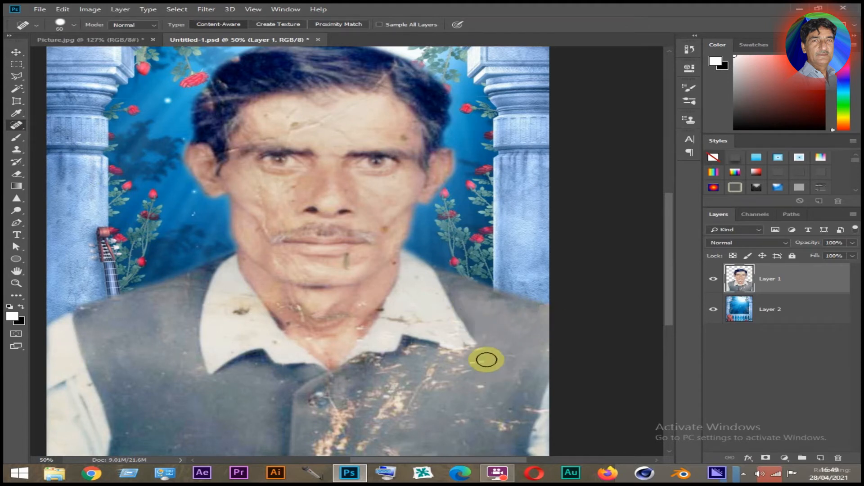
Heal the scattered scratches across the picture-right side of the vest, from below the collar tip to near the sleeve
drag(521, 354, 529, 403)
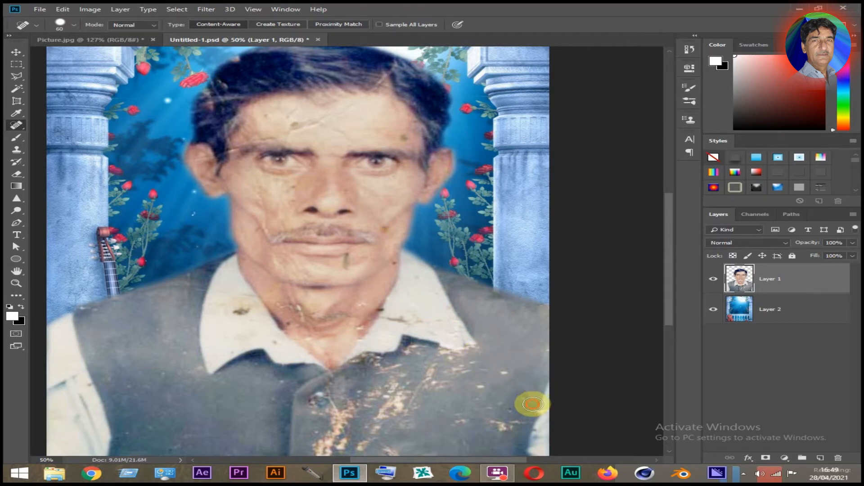
drag(509, 363, 481, 397)
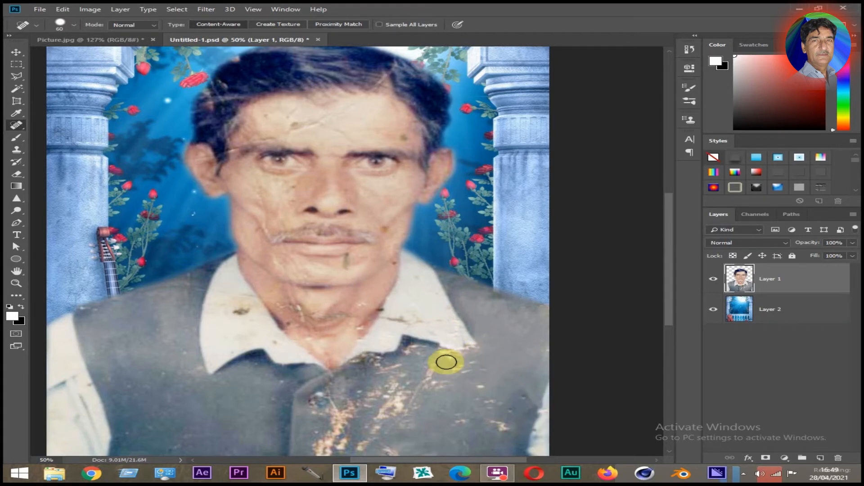
drag(437, 356, 464, 385)
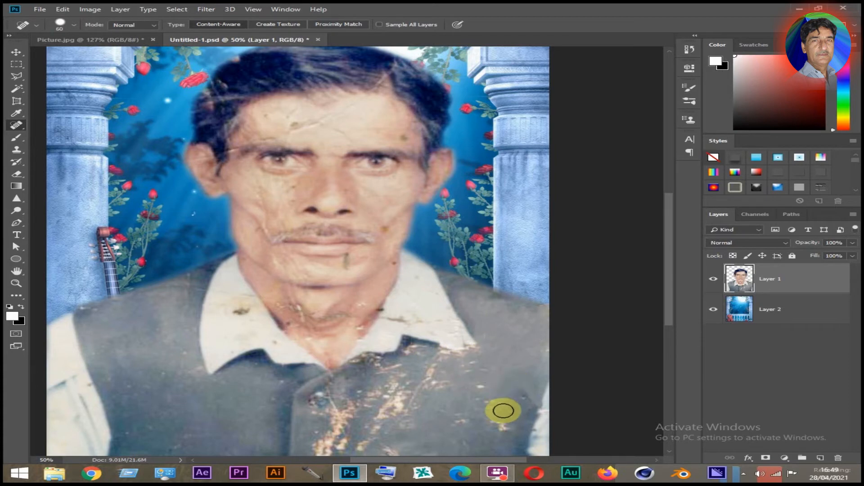
click(475, 366)
mouse_move(463, 366)
mouse_down()
mouse_move(474, 399)
mouse_move(456, 423)
mouse_up()
click(471, 386)
mouse_move(495, 396)
mouse_down()
mouse_move(480, 416)
mouse_move(422, 431)
mouse_up()
mouse_move(525, 398)
mouse_down()
mouse_move(492, 438)
mouse_move(496, 414)
mouse_up()
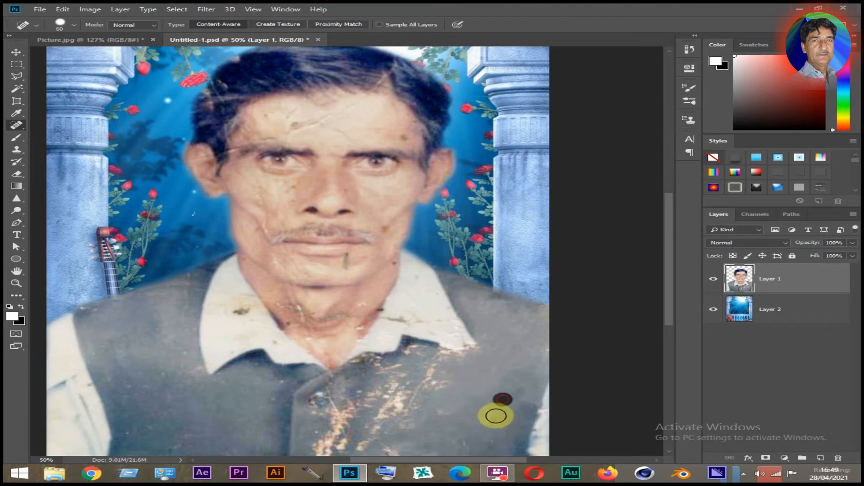
Heal the remaining scratches and specks on the lower picture-right chest of the vest, down to its bottom edge
scroll(469, 357, down, 3)
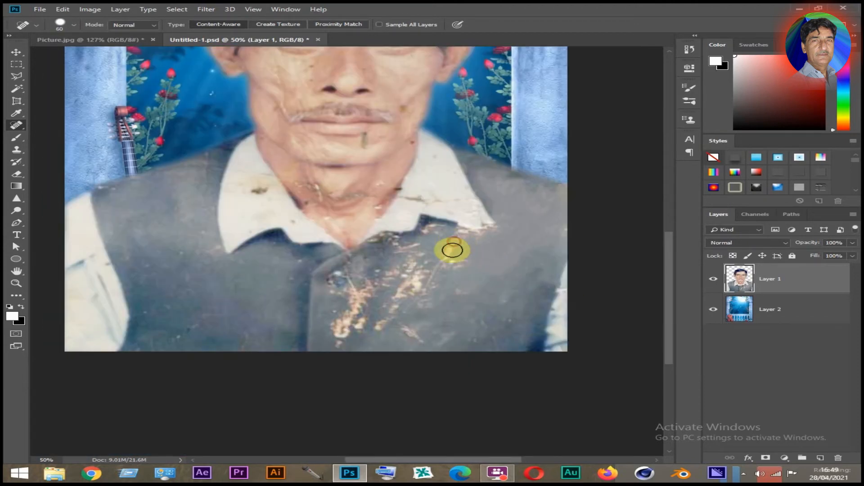
mouse_move(460, 267)
mouse_down()
mouse_move(445, 290)
mouse_move(409, 303)
mouse_up()
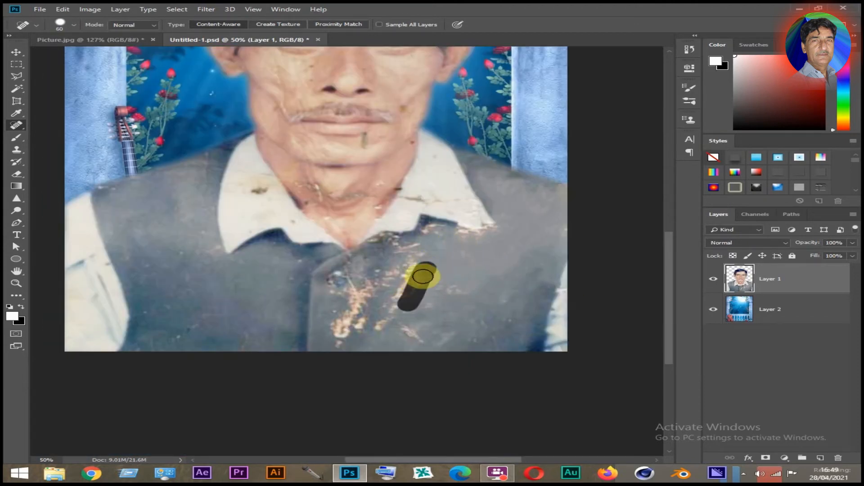
mouse_move(472, 284)
mouse_down()
mouse_move(453, 310)
mouse_move(431, 309)
mouse_move(412, 330)
mouse_move(425, 347)
mouse_move(494, 310)
mouse_move(498, 334)
mouse_up()
mouse_move(506, 301)
mouse_down()
mouse_move(490, 338)
mouse_move(470, 342)
mouse_up()
mouse_move(505, 319)
mouse_down()
mouse_move(482, 338)
mouse_move(484, 322)
mouse_up()
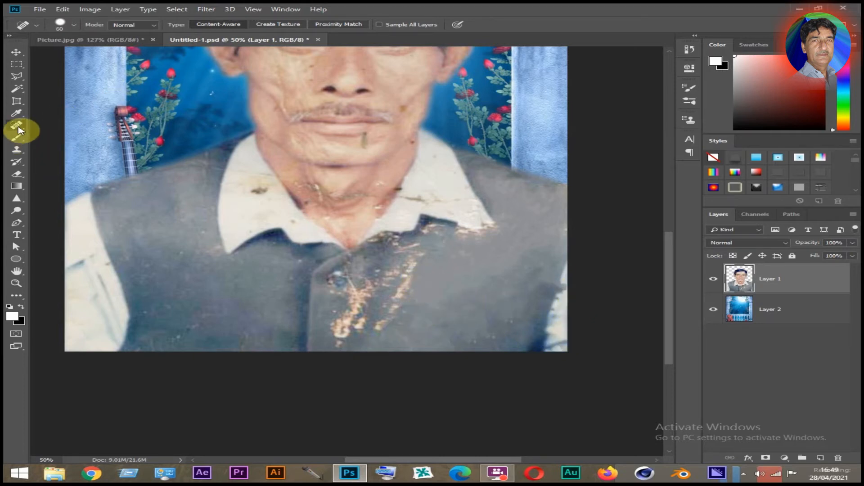
click(17, 150)
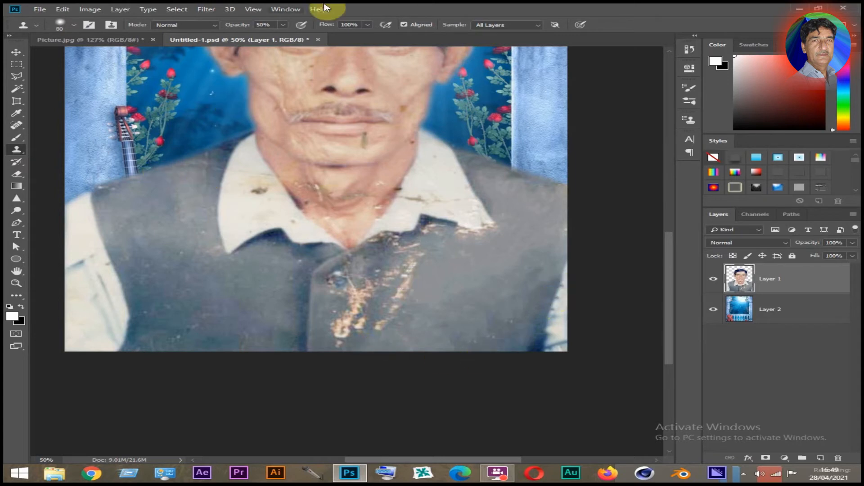
click(282, 24)
drag(281, 32, 300, 36)
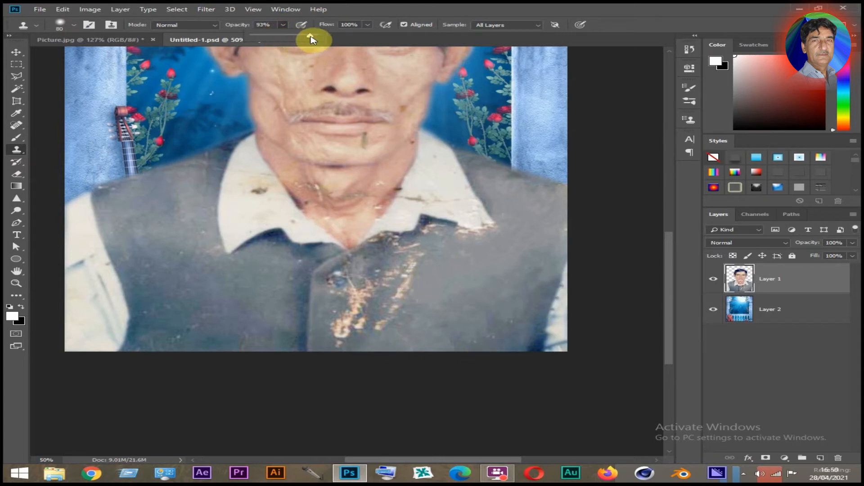
click(367, 8)
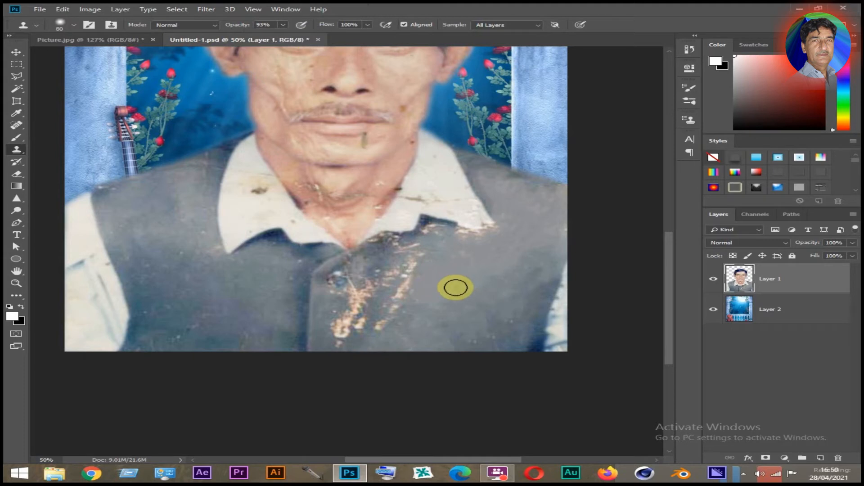
Heal the large orange scratches beside the vest's front opening with the Spot Healing Brush, using size 40 for the marks next to the button
click(16, 125)
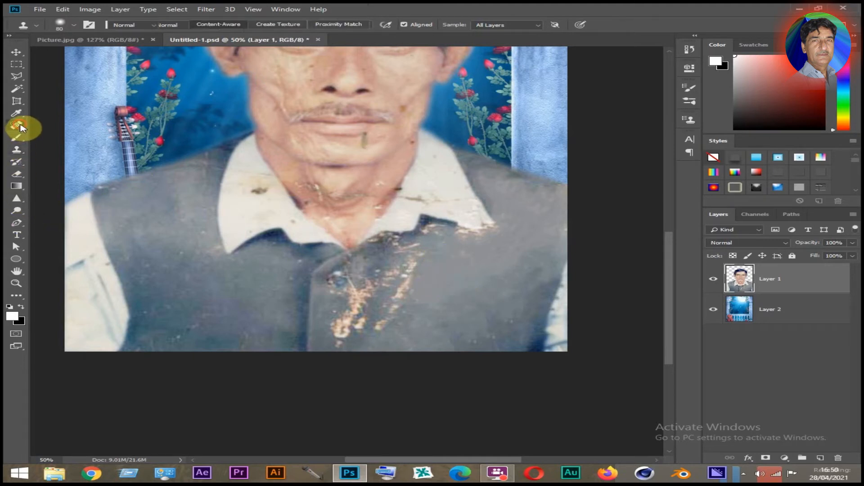
mouse_move(420, 259)
mouse_down()
mouse_move(389, 320)
mouse_move(374, 329)
mouse_move(366, 307)
mouse_move(365, 319)
mouse_move(346, 329)
mouse_move(336, 309)
mouse_move(341, 345)
mouse_move(355, 299)
mouse_move(374, 298)
mouse_move(366, 307)
mouse_move(401, 275)
mouse_move(390, 288)
mouse_move(384, 278)
mouse_move(359, 295)
mouse_move(354, 286)
mouse_move(334, 295)
mouse_up()
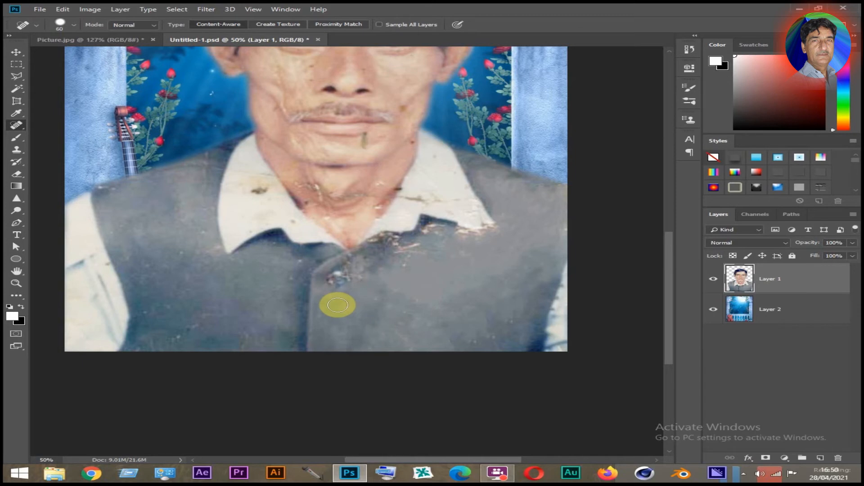
key(ctrl+plus)
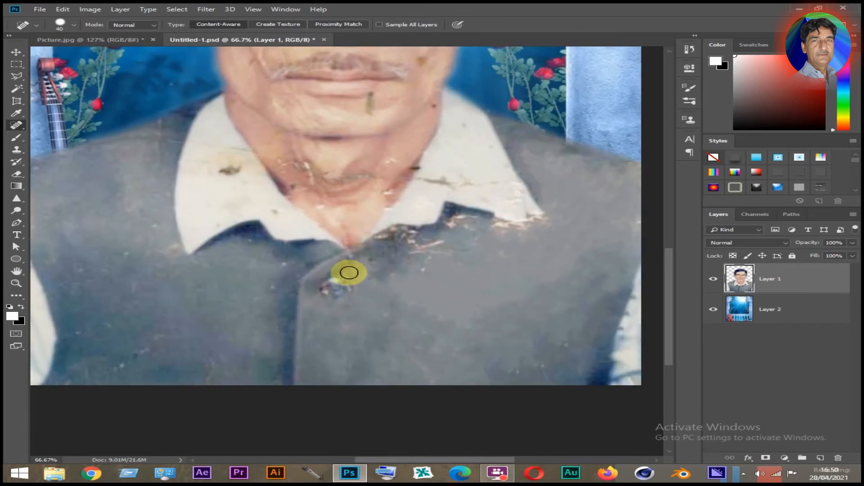
drag(345, 278, 366, 283)
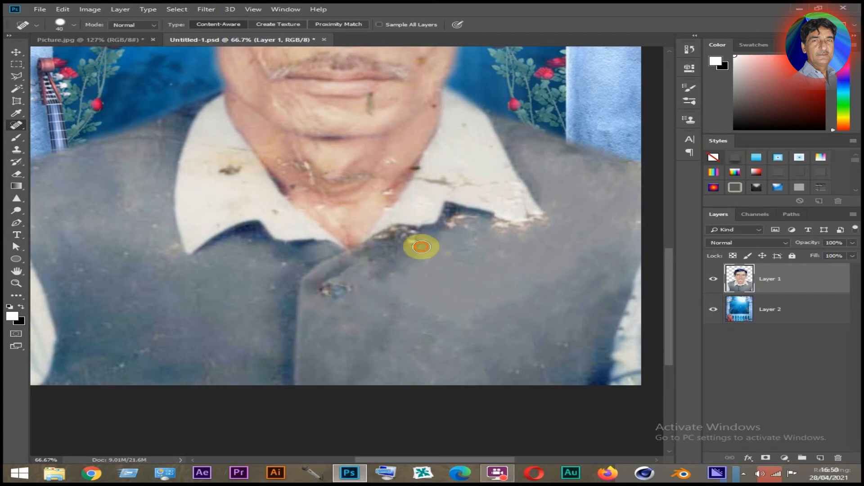
Heal the torn marks on the vest just beneath the lower edge of the picture-right collar, out to its tip
click(467, 263)
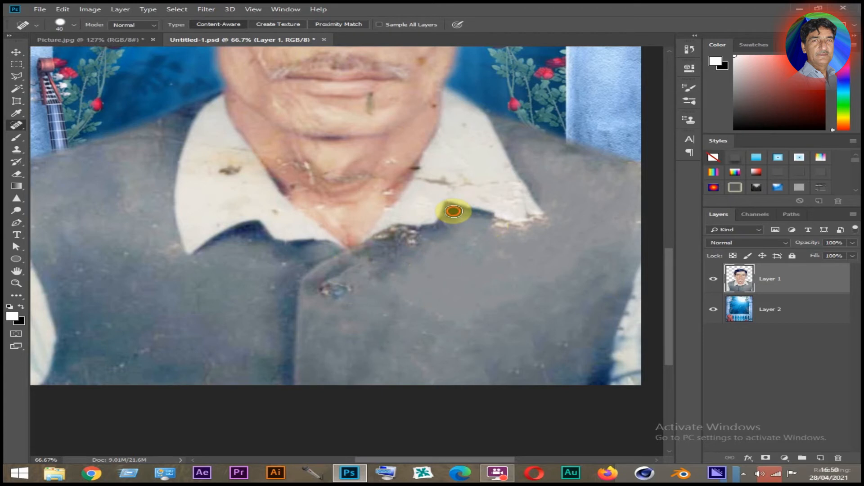
click(450, 226)
drag(484, 225, 539, 250)
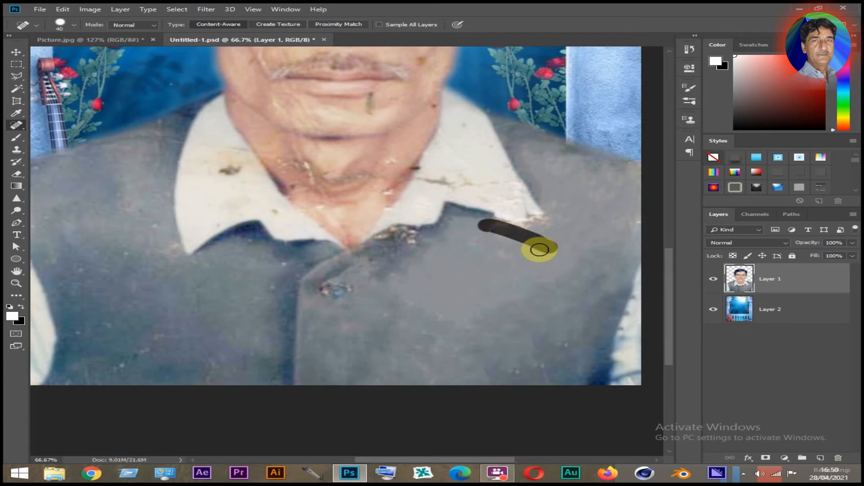
mouse_move(486, 226)
mouse_down()
mouse_move(566, 239)
mouse_move(578, 252)
mouse_up()
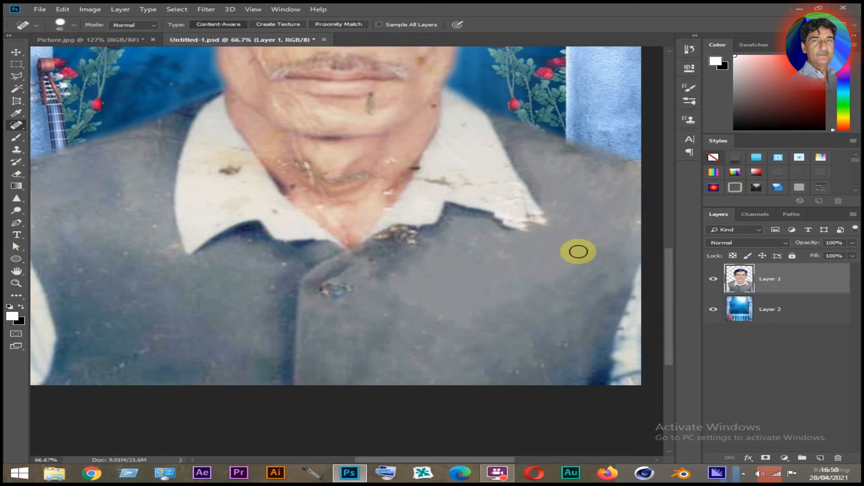
Heal the marks around the vest button and along the neckline, plus the spots below the picture-left collar
click(320, 292)
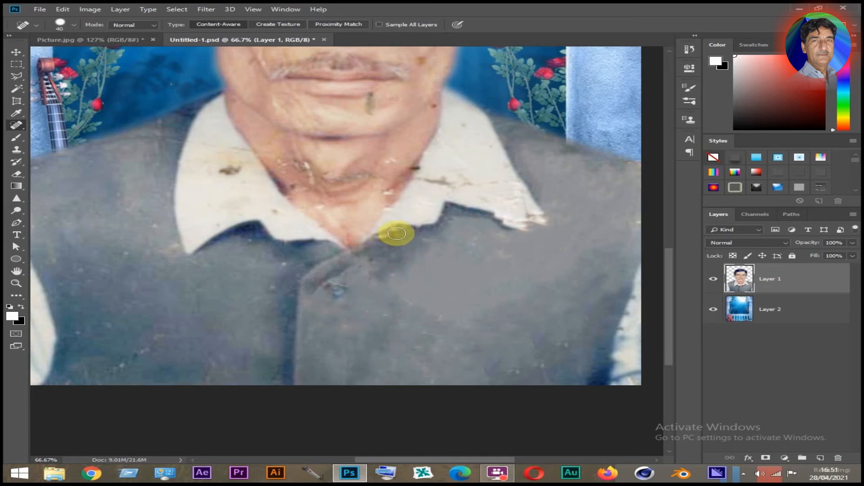
mouse_move(398, 228)
mouse_down()
mouse_move(390, 264)
mouse_move(383, 241)
mouse_move(402, 246)
mouse_move(402, 232)
mouse_move(450, 241)
mouse_up()
drag(383, 243, 381, 257)
click(250, 239)
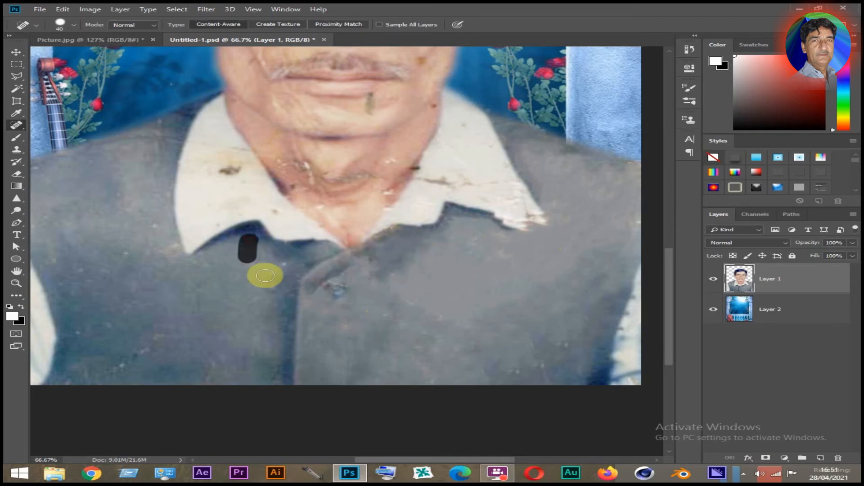
drag(165, 256, 162, 285)
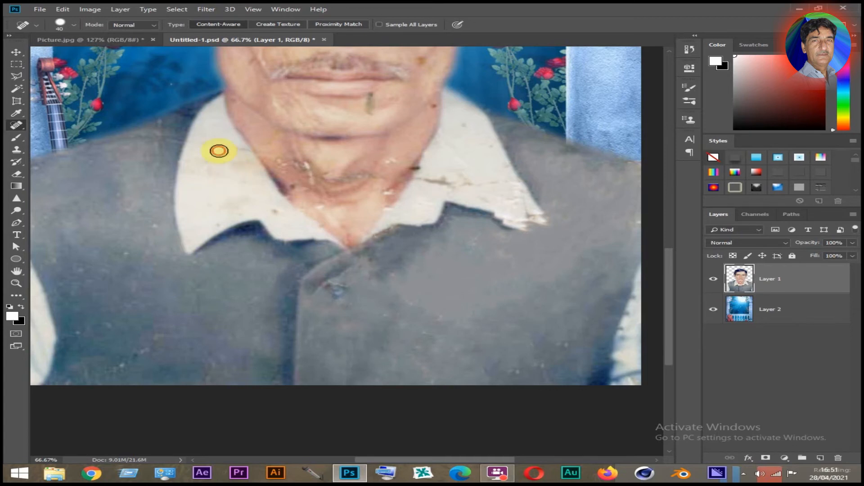
Heal the brown stains on the picture-left shirt collar and the crack and stains on the picture-right collar
drag(237, 143, 251, 193)
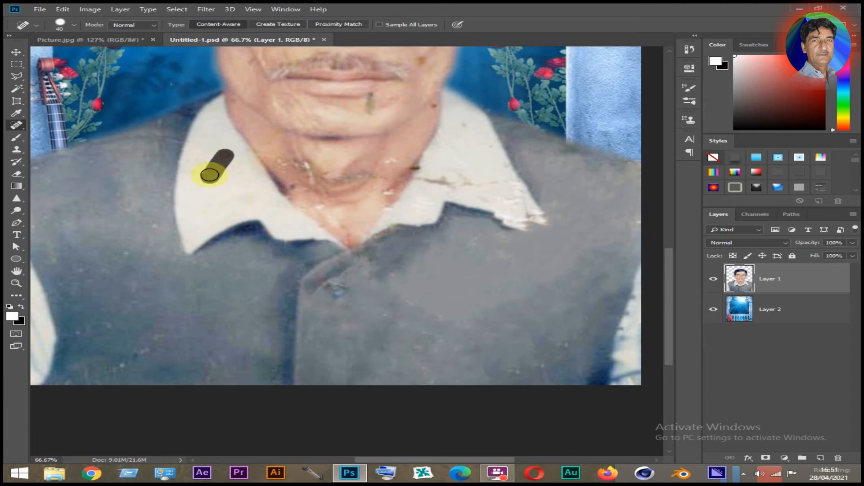
drag(447, 157, 452, 158)
mouse_move(425, 197)
mouse_down()
mouse_move(471, 151)
mouse_move(440, 190)
mouse_move(490, 162)
mouse_up()
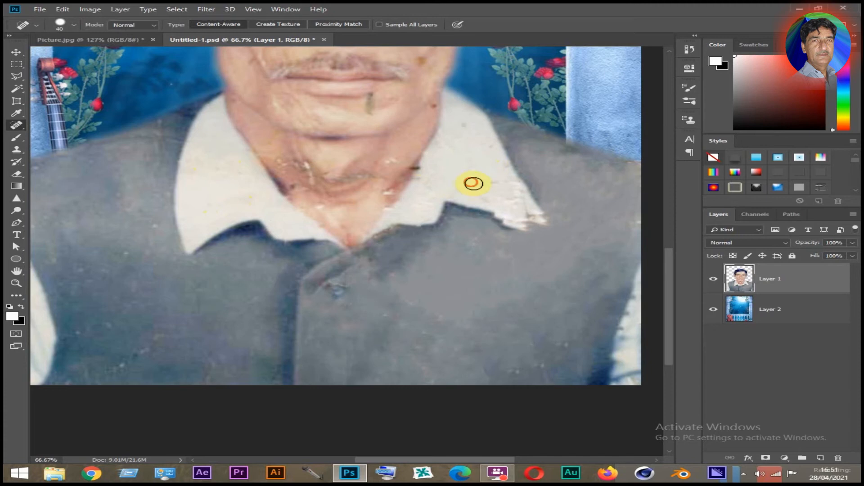
drag(504, 172, 509, 202)
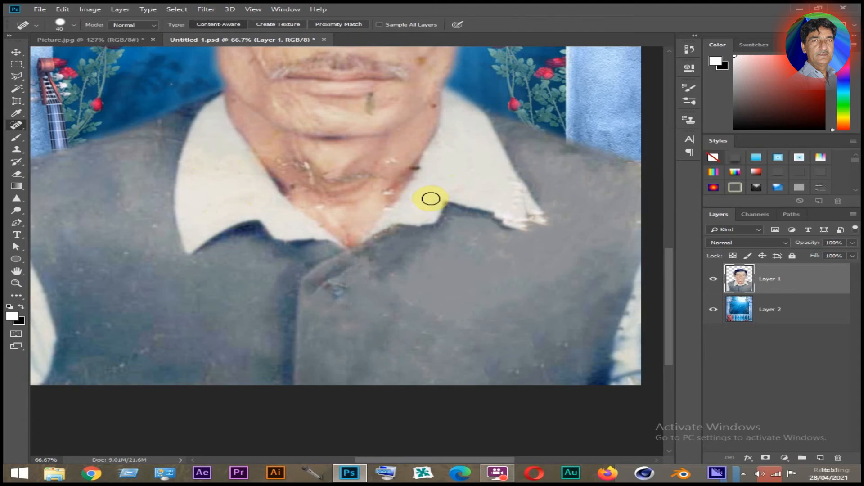
Heal the specks on the picture-left side and shoulder of the vest, enlarging the Spot Healing Brush to 50
drag(378, 247, 609, 175)
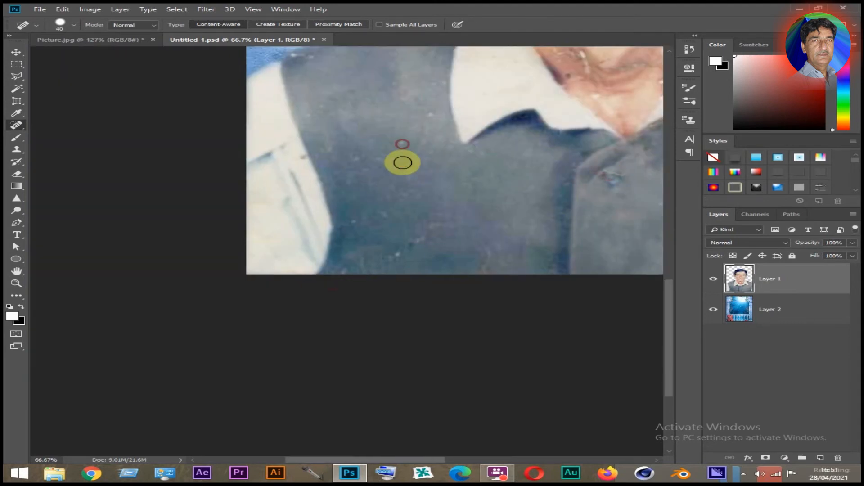
drag(420, 253, 377, 265)
key(])
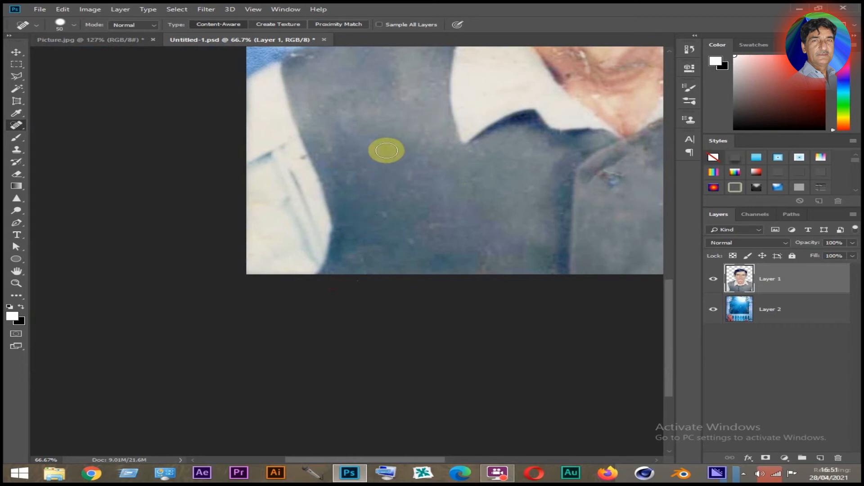
drag(386, 135, 394, 218)
drag(306, 149, 322, 155)
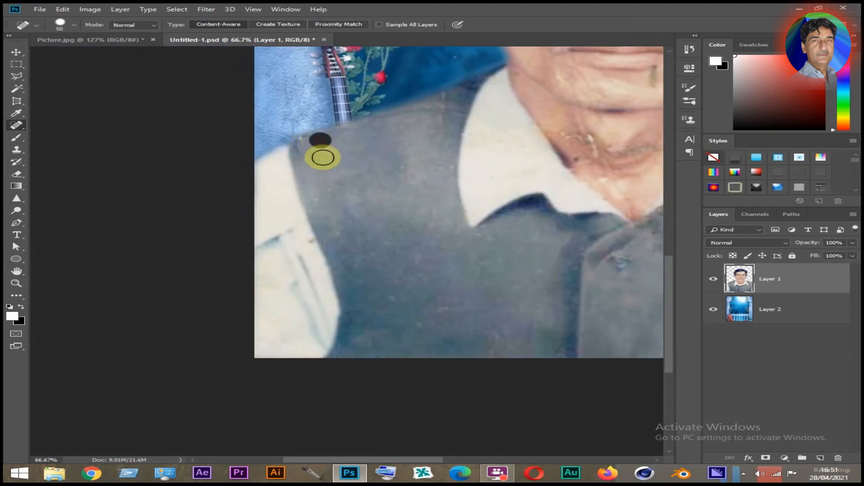
drag(442, 97, 399, 172)
click(401, 176)
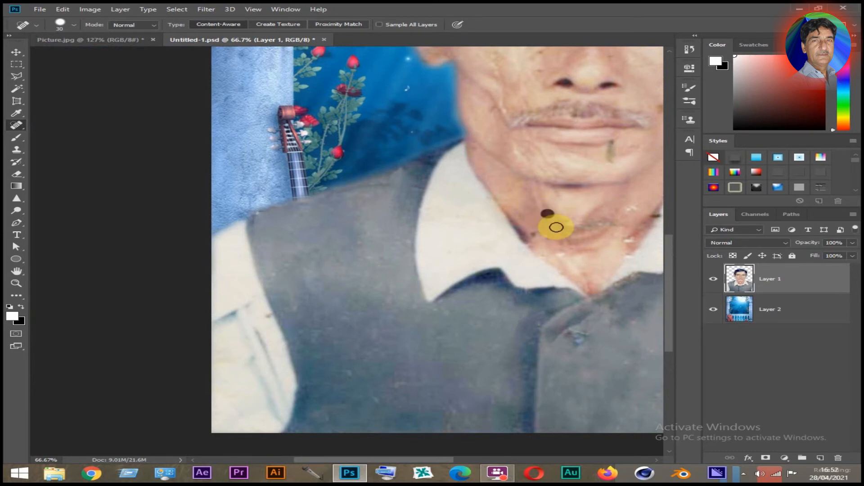
Heal the dark blotches and white flecks on the man's neck and along the collar edge with a size 30 brush
click(545, 234)
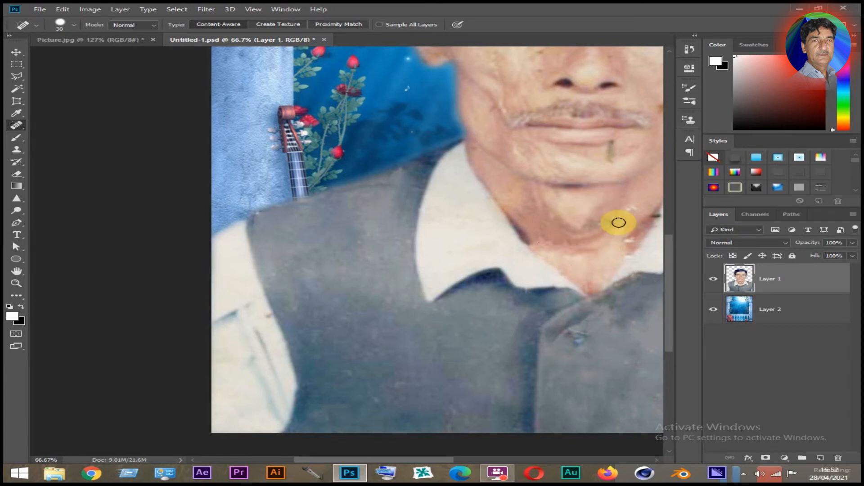
mouse_move(552, 220)
mouse_down()
mouse_move(535, 203)
mouse_move(536, 218)
mouse_up()
click(628, 256)
drag(625, 245, 631, 236)
click(635, 208)
click(621, 224)
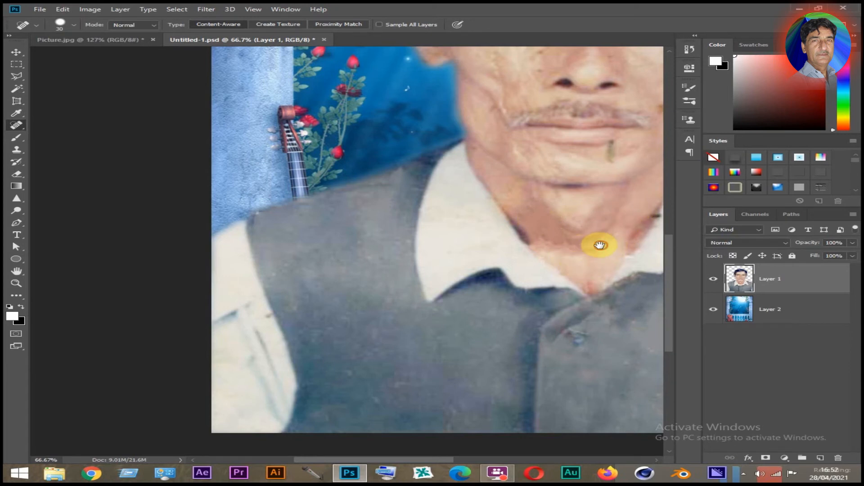
Heal the dark vertical mark on the man's chin just below the lower lip
drag(600, 245, 513, 261)
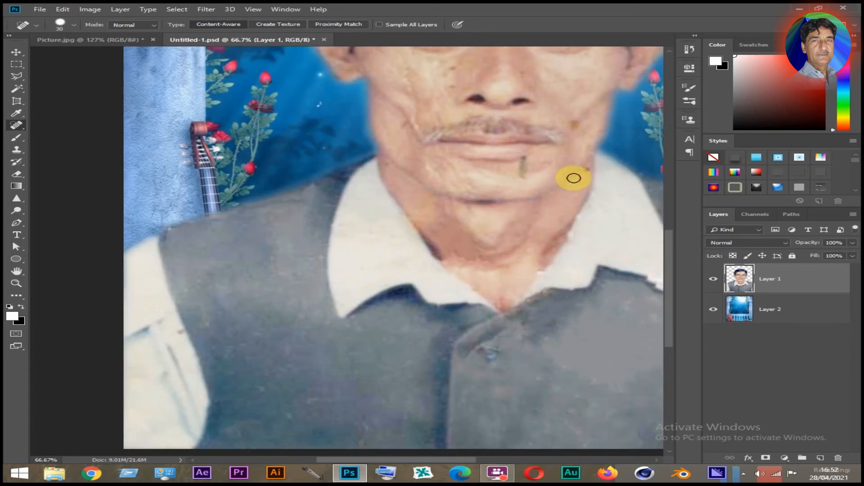
drag(523, 162, 505, 182)
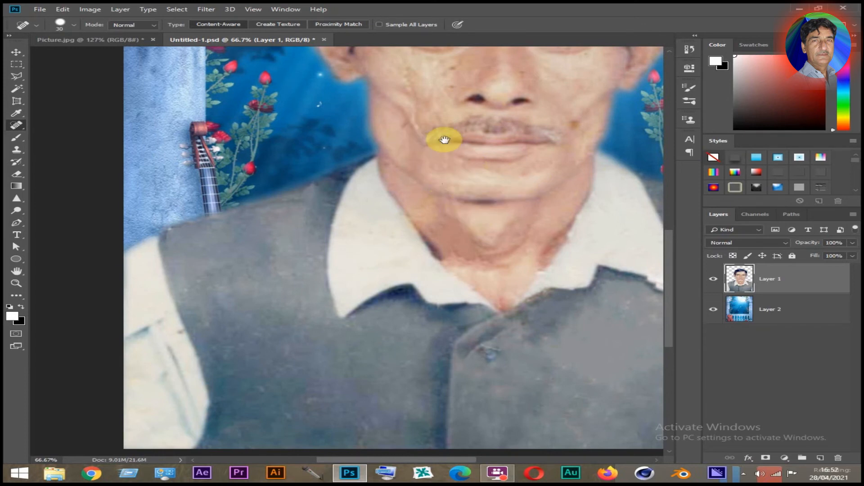
drag(445, 140, 446, 265)
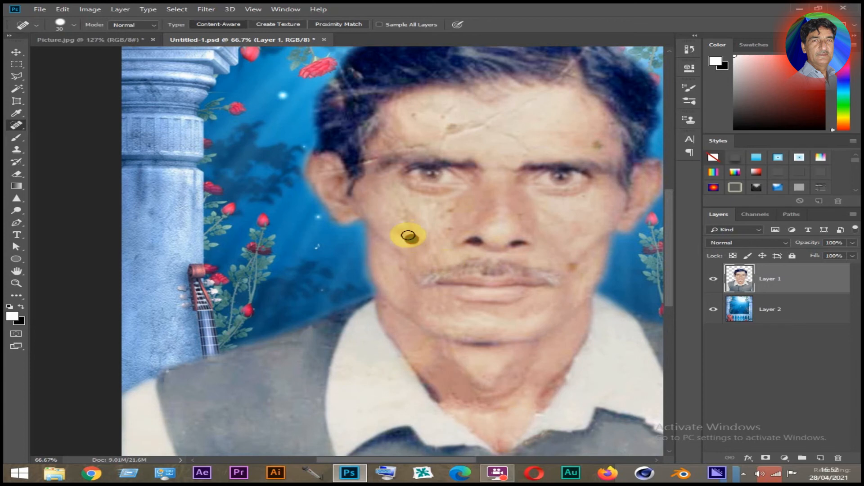
Heal the brown spots and creases on both cheeks and beside the nose with the size 30 Spot Healing Brush
click(448, 209)
click(452, 228)
click(437, 262)
click(403, 274)
click(402, 255)
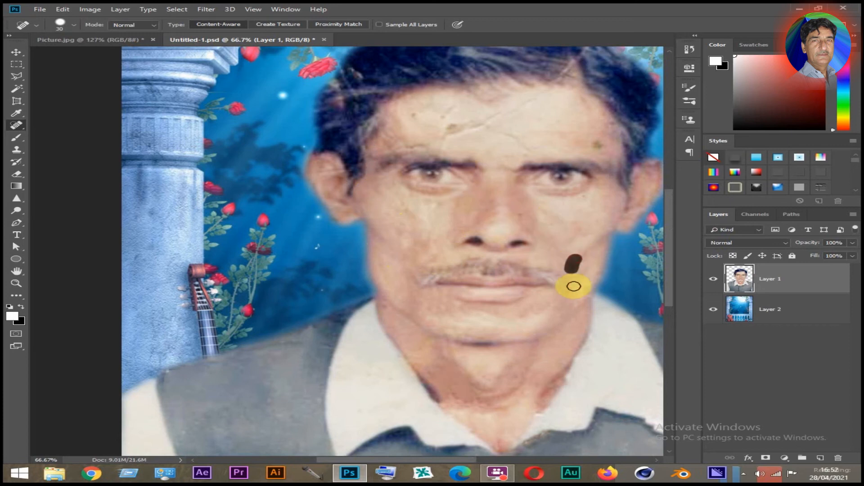
click(519, 216)
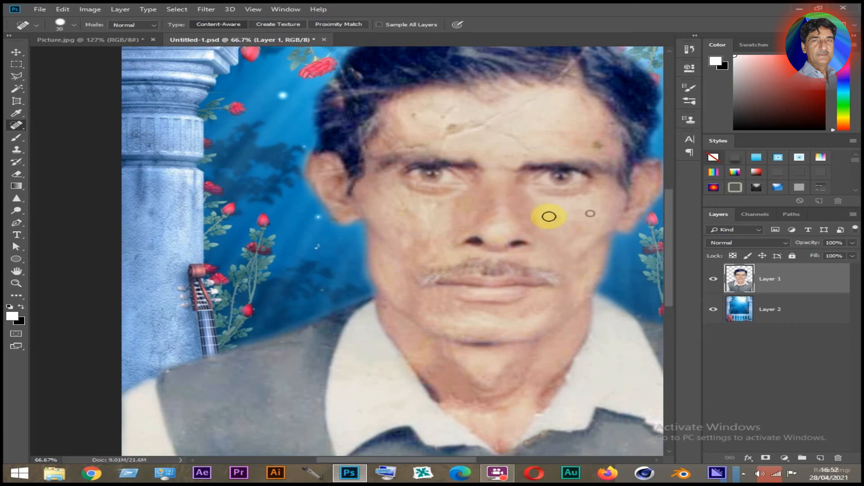
mouse_move(409, 196)
mouse_down()
mouse_move(433, 243)
mouse_move(422, 247)
mouse_move(406, 225)
mouse_move(398, 246)
mouse_move(399, 210)
mouse_move(413, 224)
mouse_up()
click(400, 231)
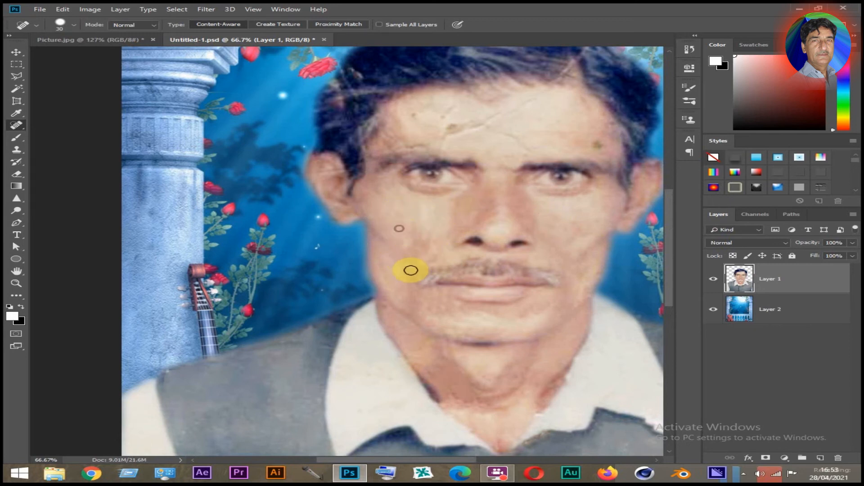
Heal the long crease, the brown spots and the scratches across the forehead and above both eyebrows
mouse_move(559, 87)
mouse_down()
mouse_move(498, 116)
mouse_move(493, 140)
mouse_move(522, 141)
mouse_up()
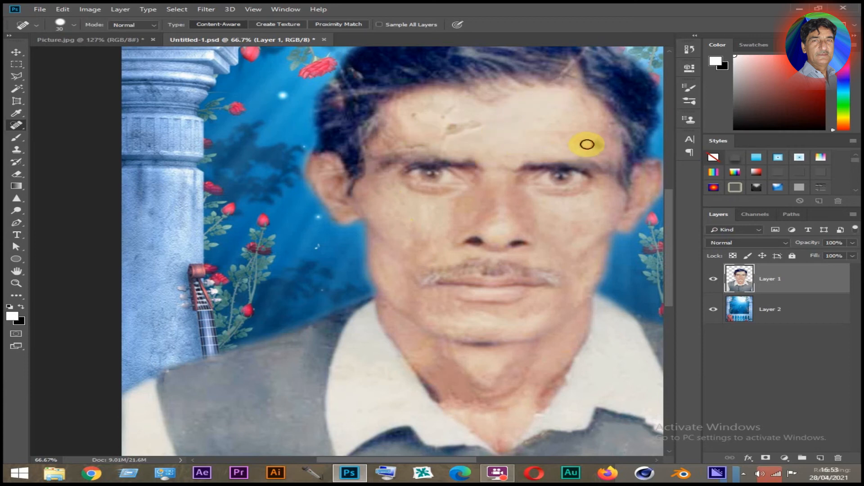
drag(606, 142, 589, 153)
click(600, 149)
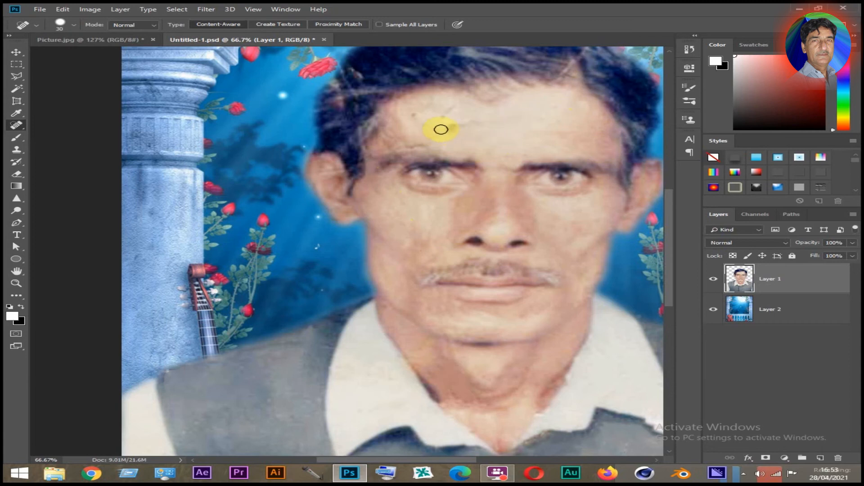
click(399, 146)
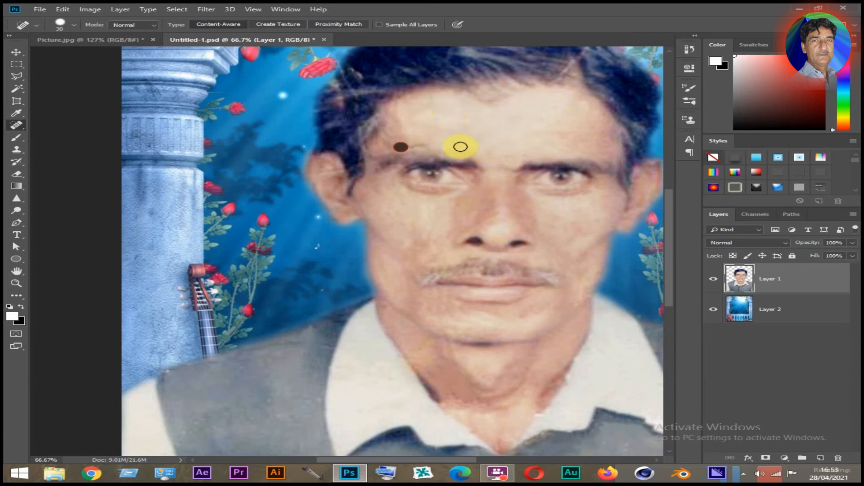
click(385, 131)
drag(391, 126, 382, 149)
mouse_move(379, 152)
mouse_down()
mouse_move(431, 131)
mouse_move(377, 155)
mouse_up()
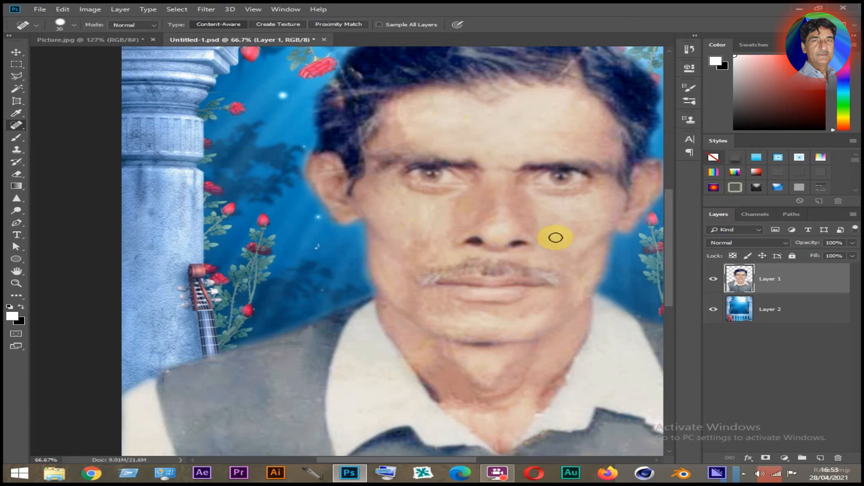
Heal the scratches and light flecks in the hair above the picture-left temple and at the picture-right parting
drag(488, 117, 426, 264)
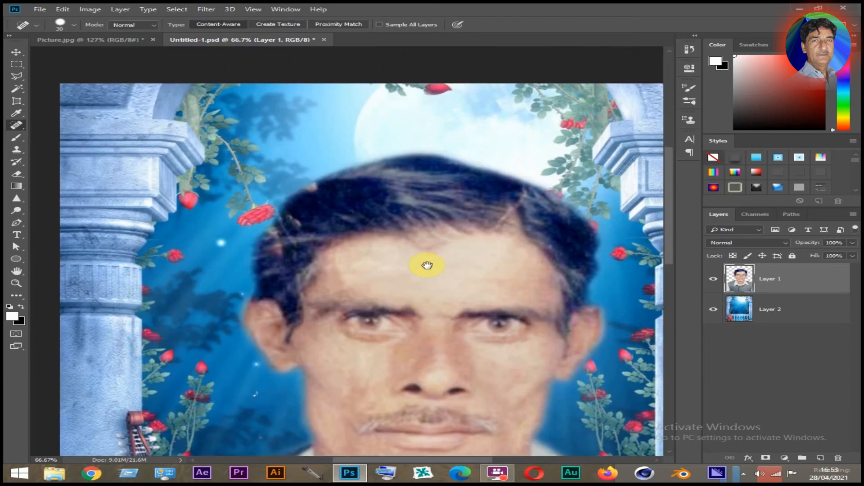
drag(306, 216, 287, 216)
drag(317, 189, 299, 204)
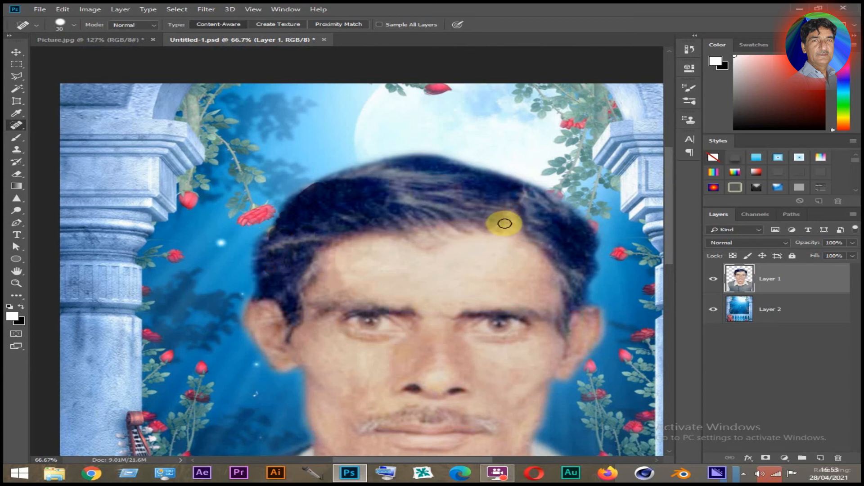
drag(522, 198, 538, 202)
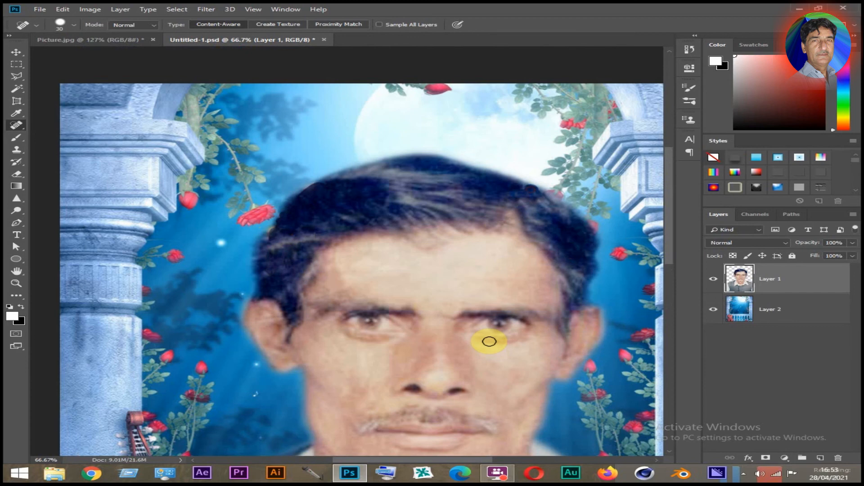
Heal the remaining marks on the picture-left side of the jaw beside the chin
key(ctrl+0)
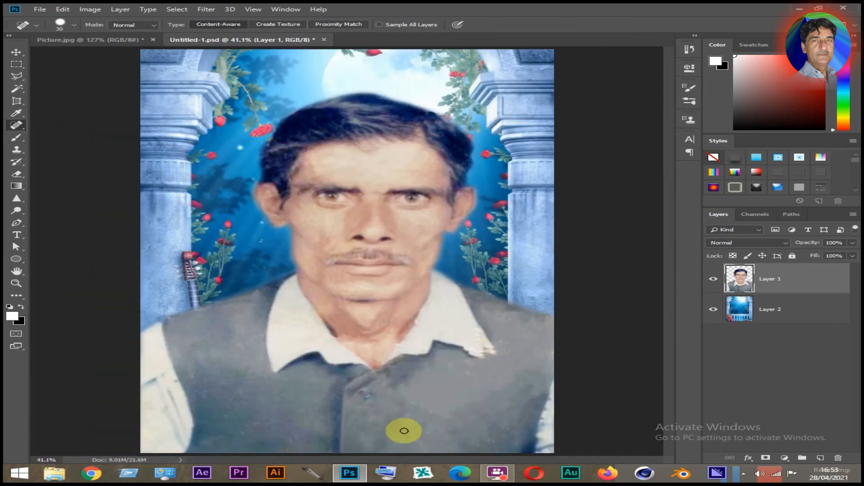
click(345, 277)
click(335, 279)
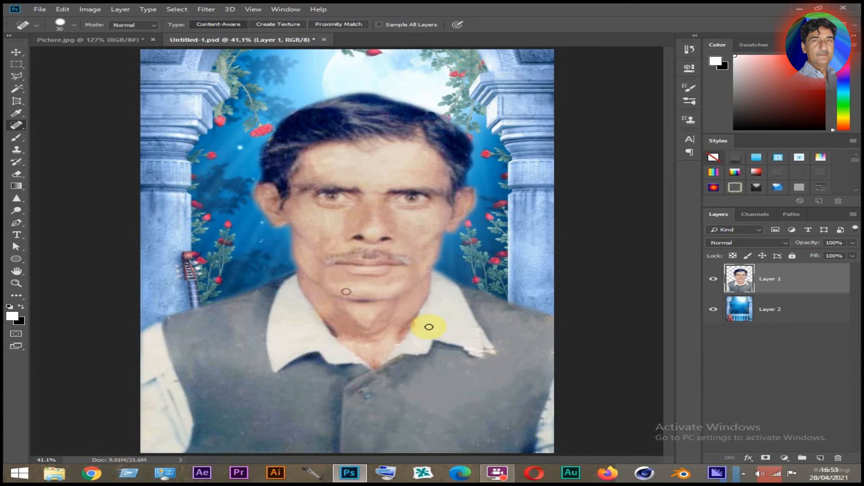
Repair the ragged tip of the picture-right collar with the Clone Stamp, and set the stamp's opacity to 20%
click(15, 151)
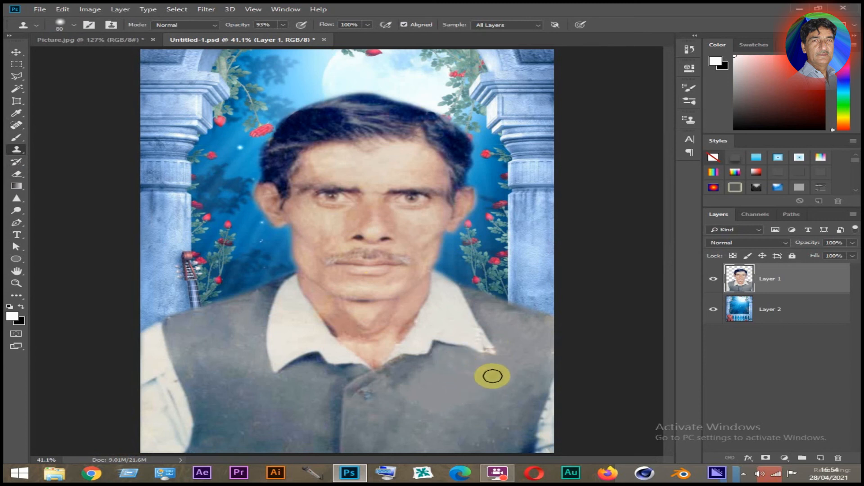
mouse_move(475, 356)
mouse_down()
mouse_move(493, 366)
mouse_move(522, 345)
mouse_move(515, 336)
mouse_move(503, 343)
mouse_move(512, 372)
mouse_move(500, 340)
mouse_move(473, 351)
mouse_up()
click(262, 24)
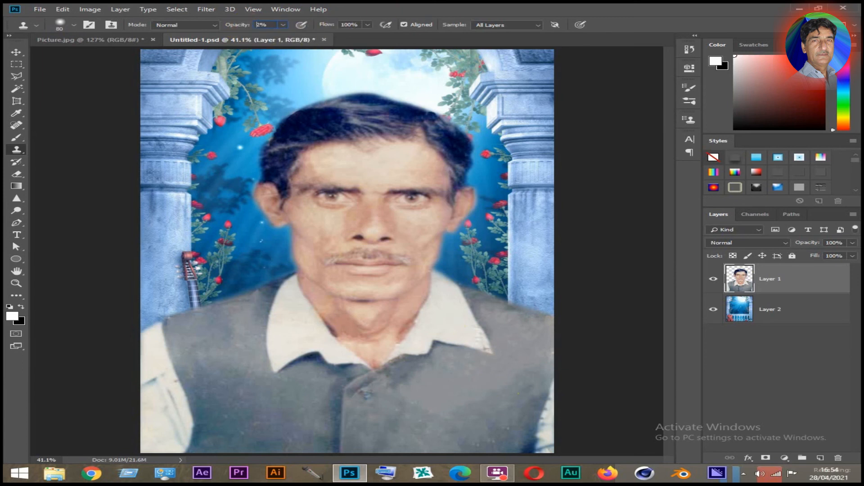
click(238, 24)
text(20)
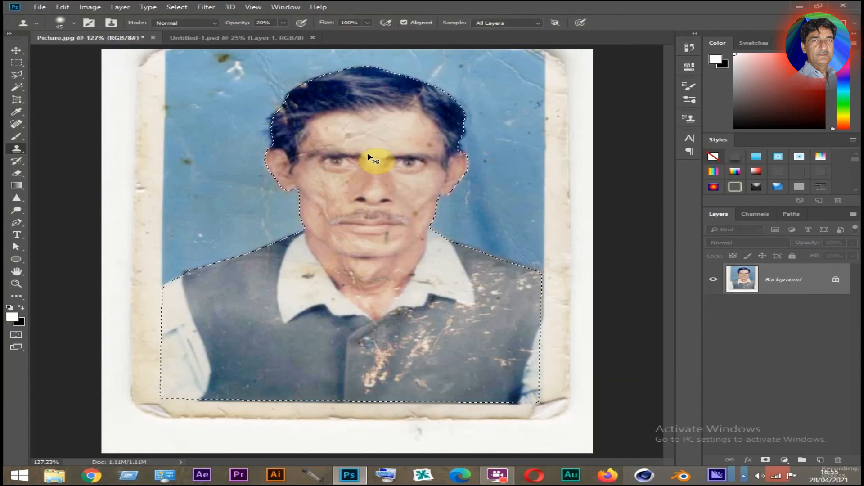
Clear the selection around the man in Picture.jpg and arrange the two open documents as 2-up Horizontal
key(ctrl+d)
key(v)
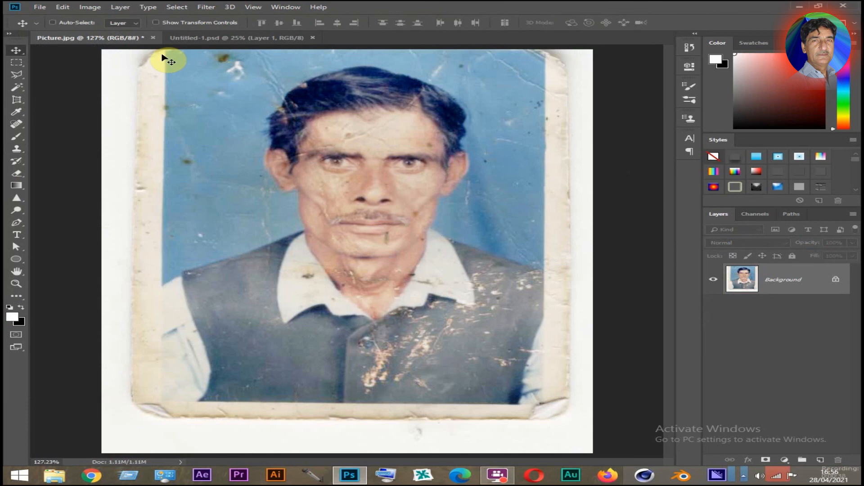
click(281, 7)
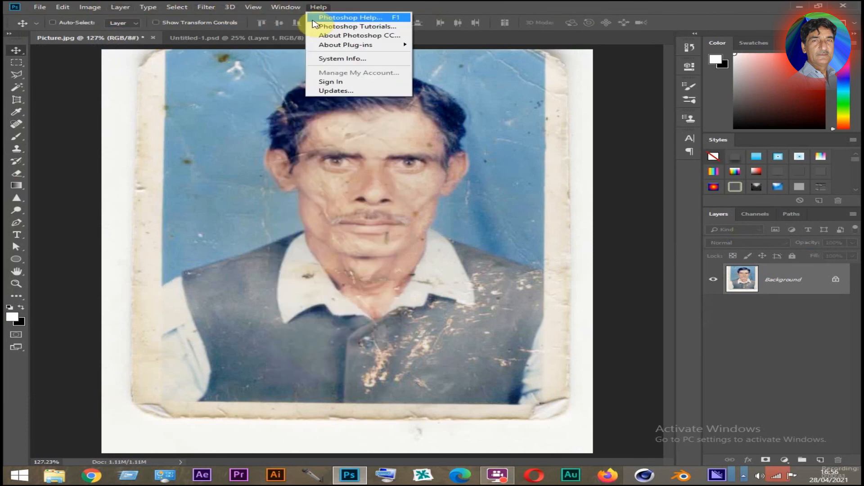
mouse_move(288, 23)
click(435, 35)
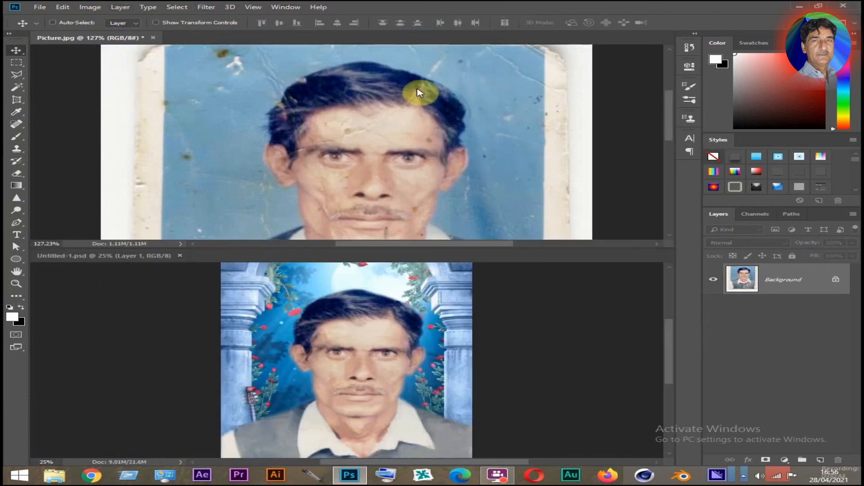
Try to move the Background layer of Picture.jpg, cancel its conversion, and arrange the documents with Tile All Horizontally
drag(425, 166, 415, 131)
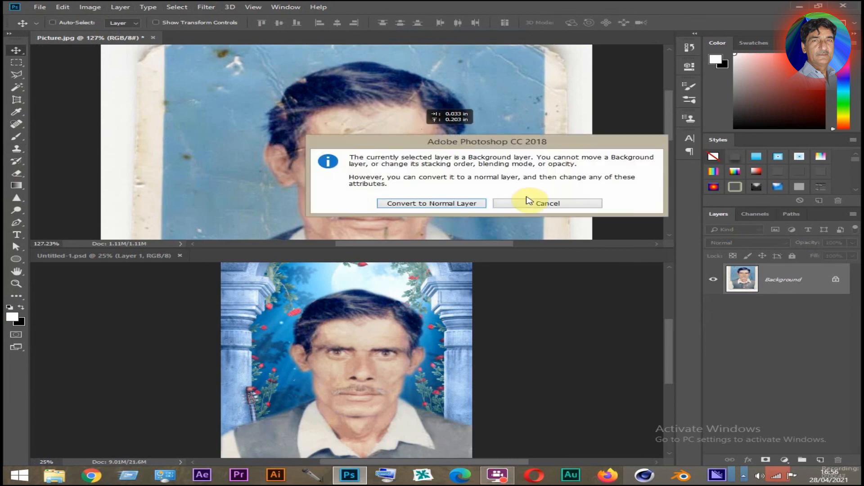
click(547, 201)
click(286, 8)
mouse_move(292, 18)
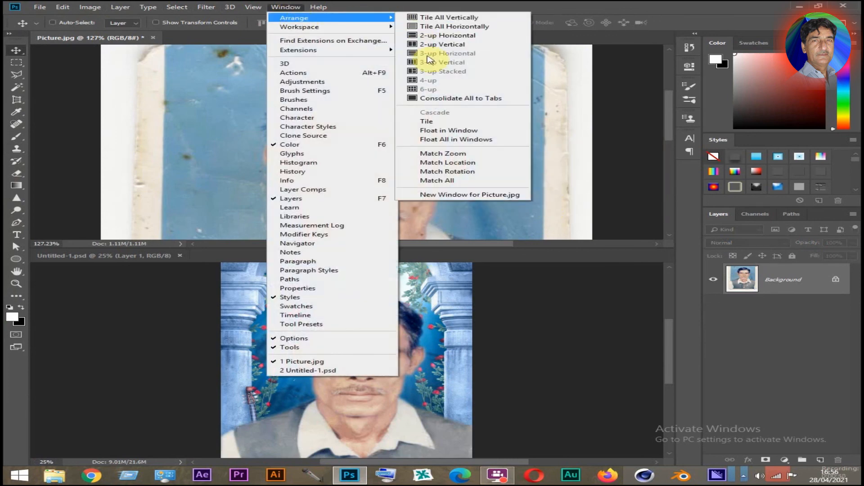
click(443, 27)
Arrange Picture.jpg and Untitled-1.psd side by side as 2-up Vertical
click(285, 7)
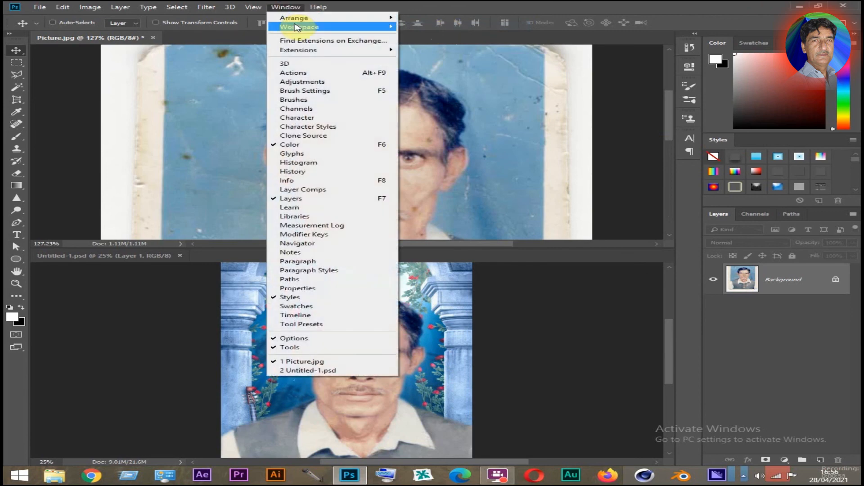
mouse_move(292, 18)
click(442, 45)
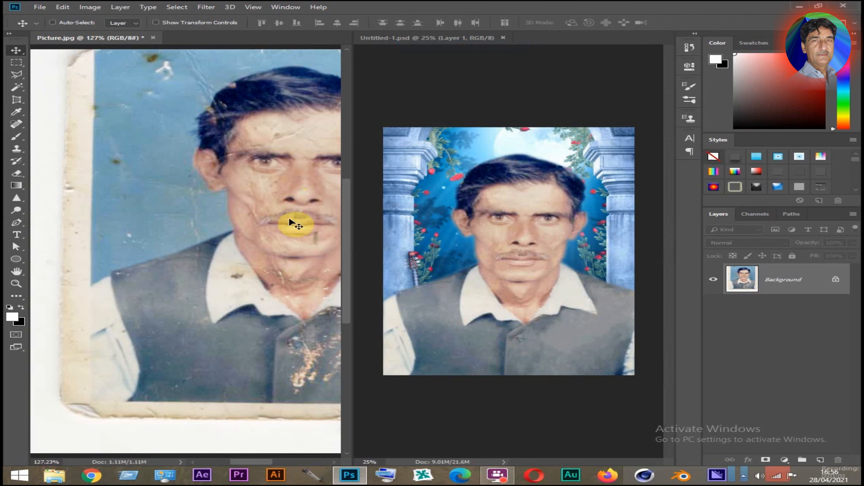
Compare the damaged original in Picture.jpg with the restored portrait in Untitled-1.psd, both close up and as whole images
drag(293, 189, 189, 192)
click(511, 256)
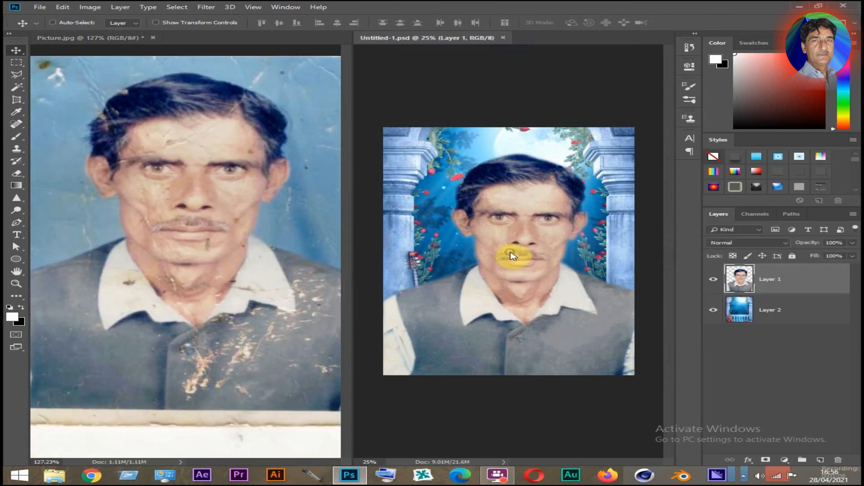
key(ctrl+plus)
key(ctrl+plus)
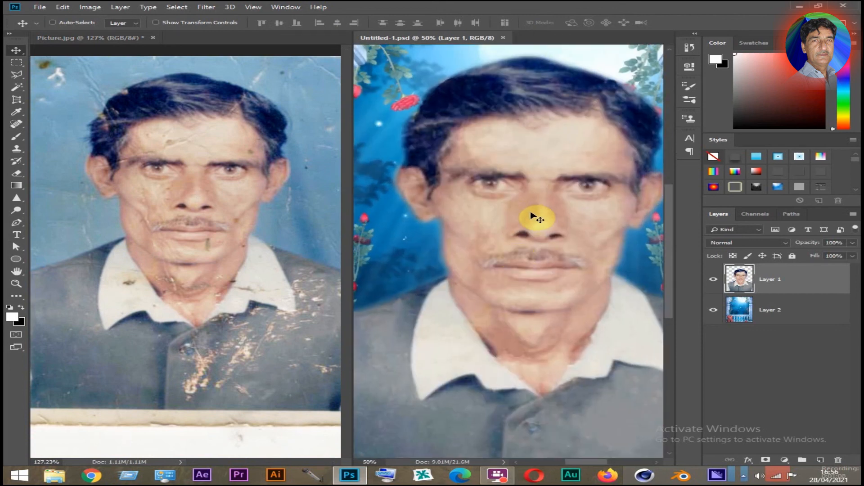
mouse_move(526, 239)
mouse_down()
mouse_move(512, 231)
mouse_move(523, 242)
mouse_up()
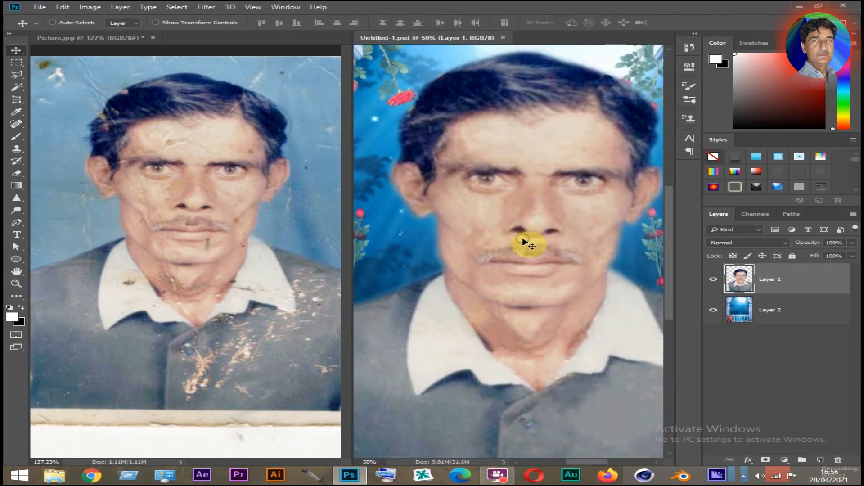
key(ctrl+minus)
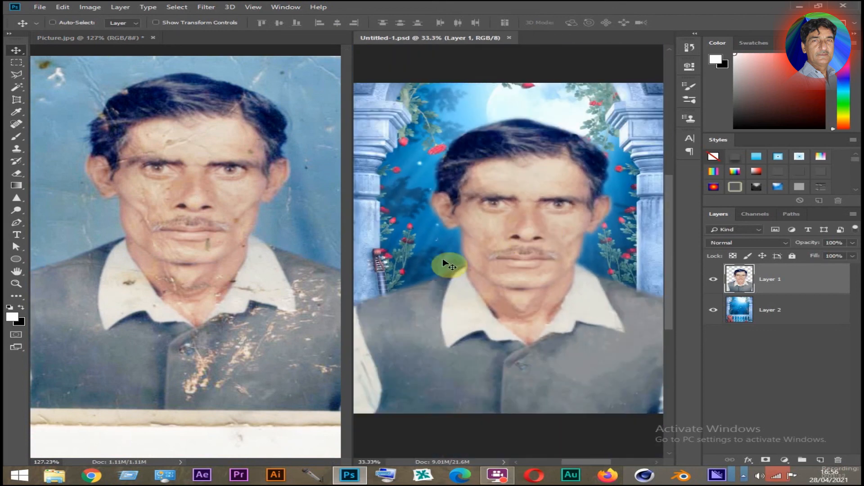
click(206, 207)
key(ctrl+0)
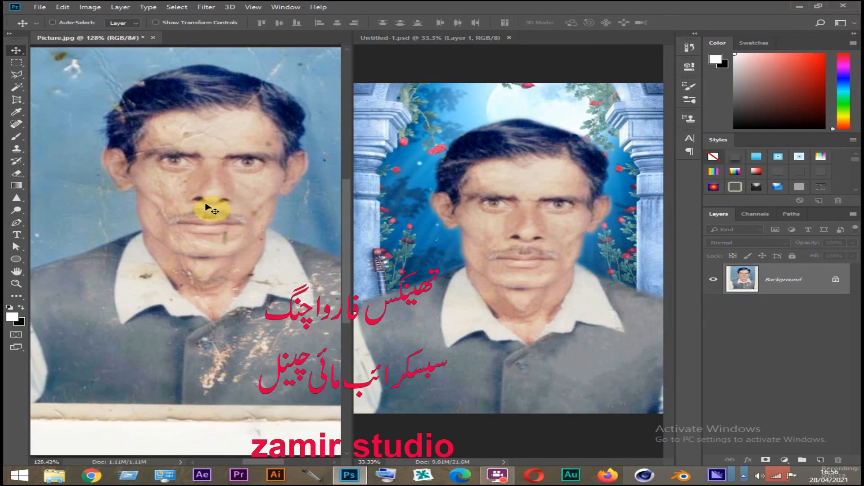
key(ctrl+minus)
key(ctrl+minus)
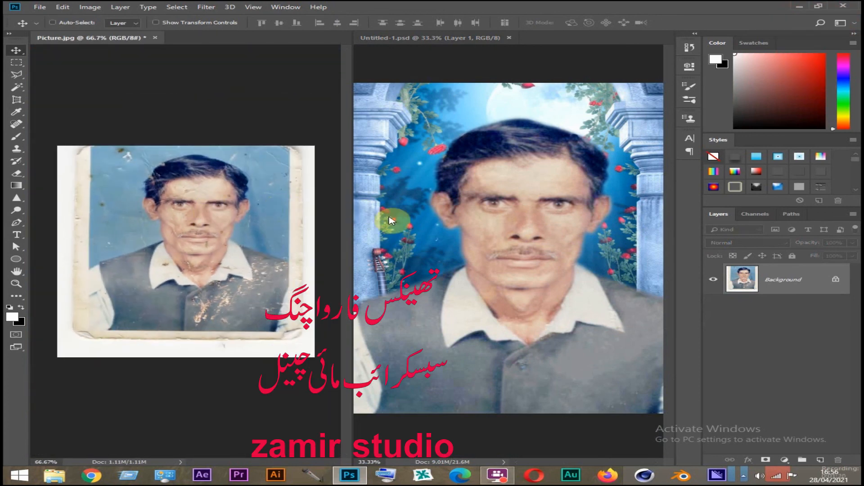
click(448, 228)
key(ctrl+minus)
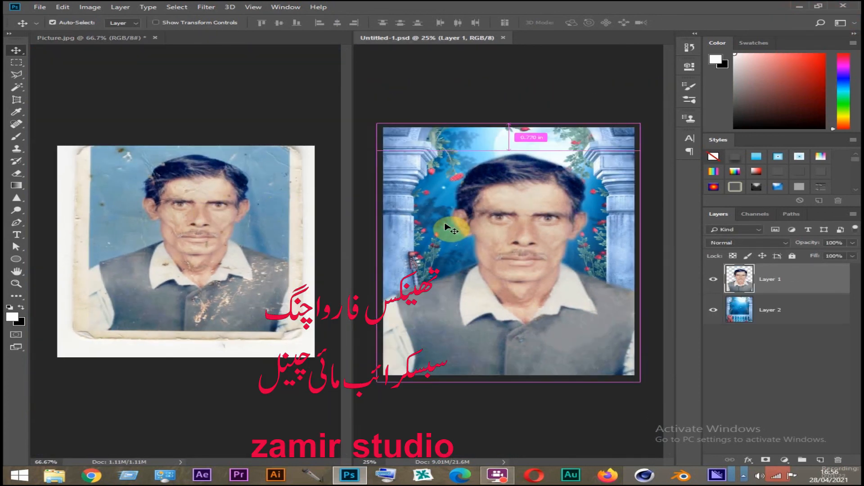
key(ctrl+minus)
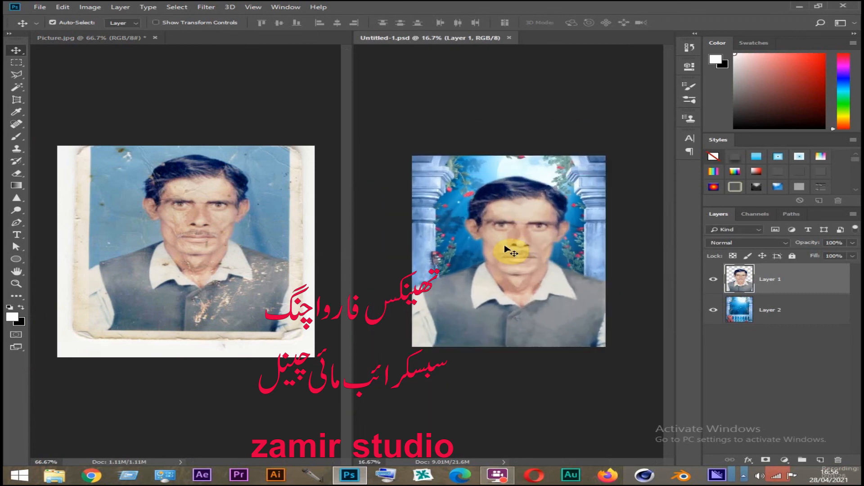
key(ctrl+plus)
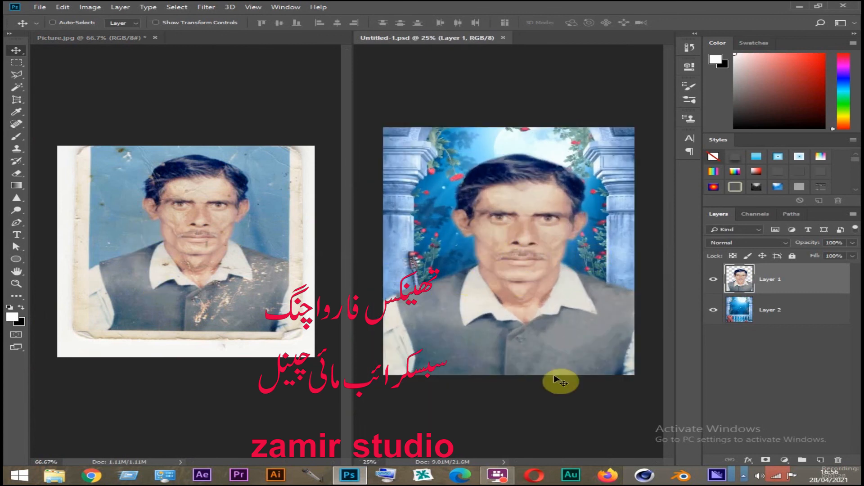
mouse_move(502, 478)
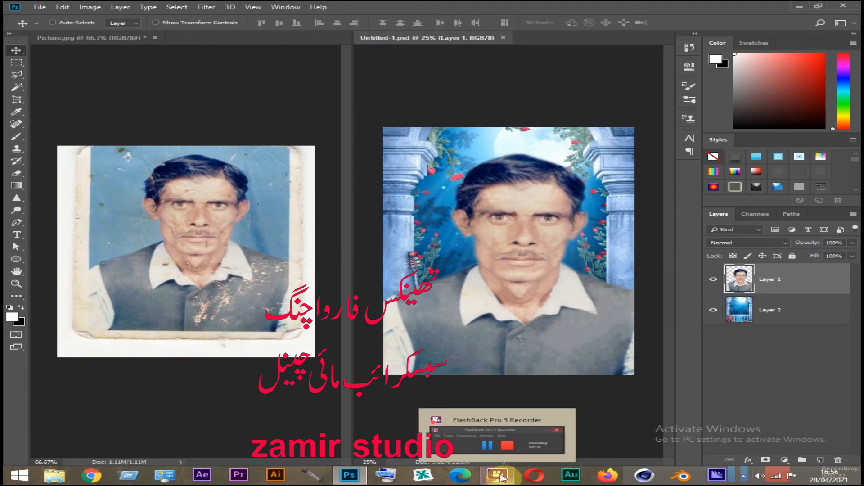